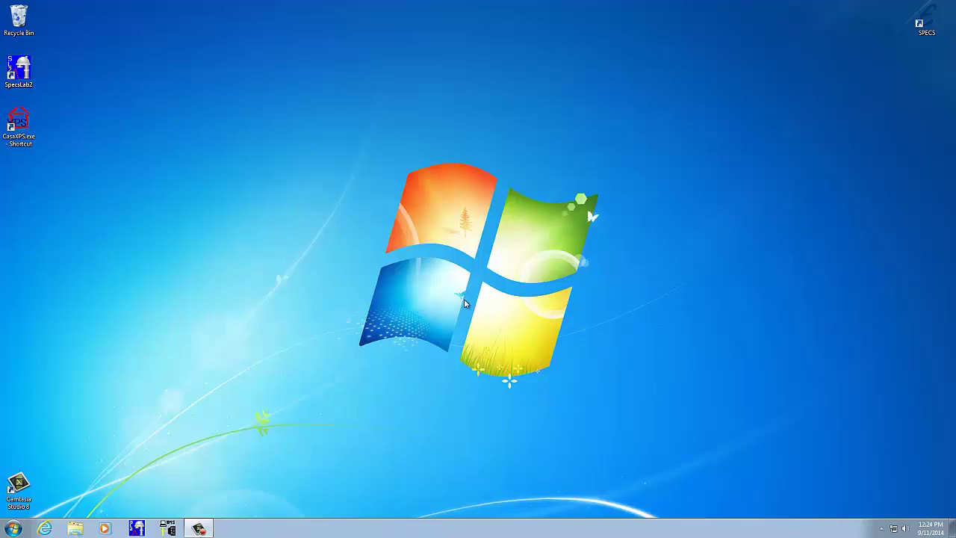
# Select the SpecsLab2 shortcut on the Windows desktop.
pyautogui.click(26, 72)
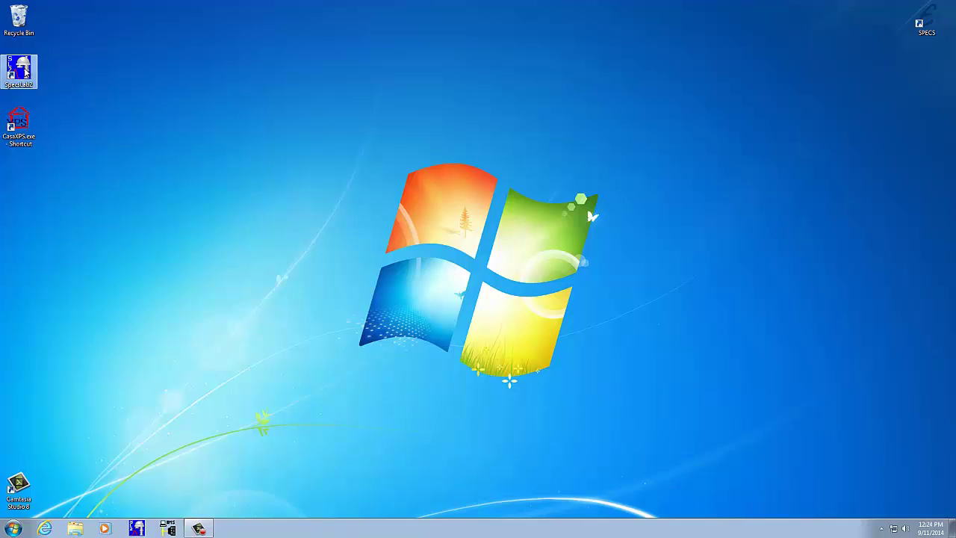
# Launch SpecsLab 2 from its desktop shortcut and let the main window load.
pyautogui.doubleClick(27, 73)
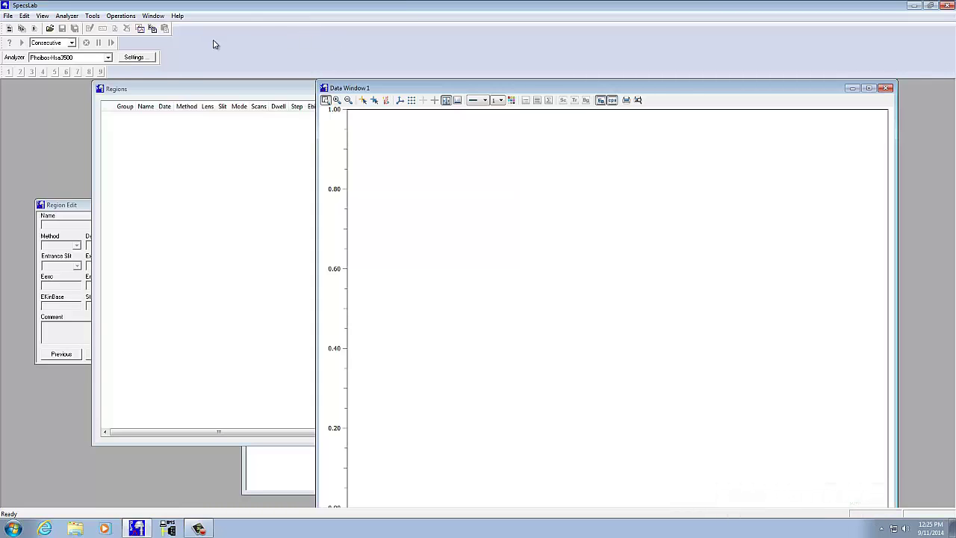
# Select the Phobos-Hsa3500 analyzer and open its settings.
pyautogui.click(107, 60)
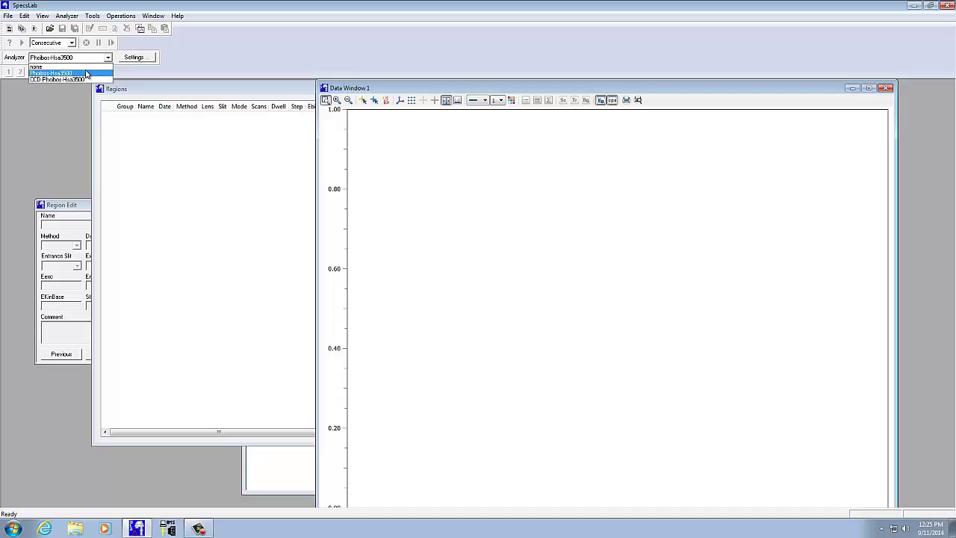
pyautogui.click(86, 74)
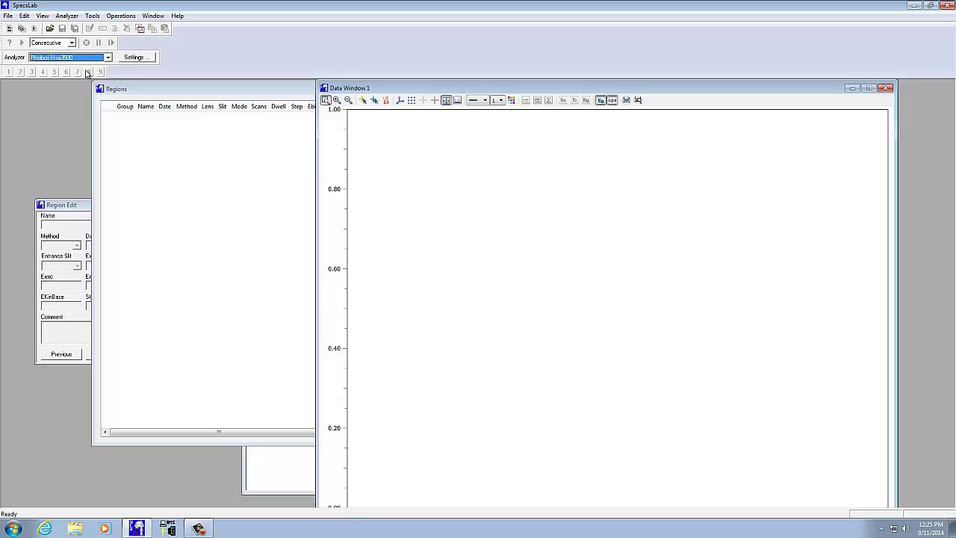
pyautogui.click(139, 58)
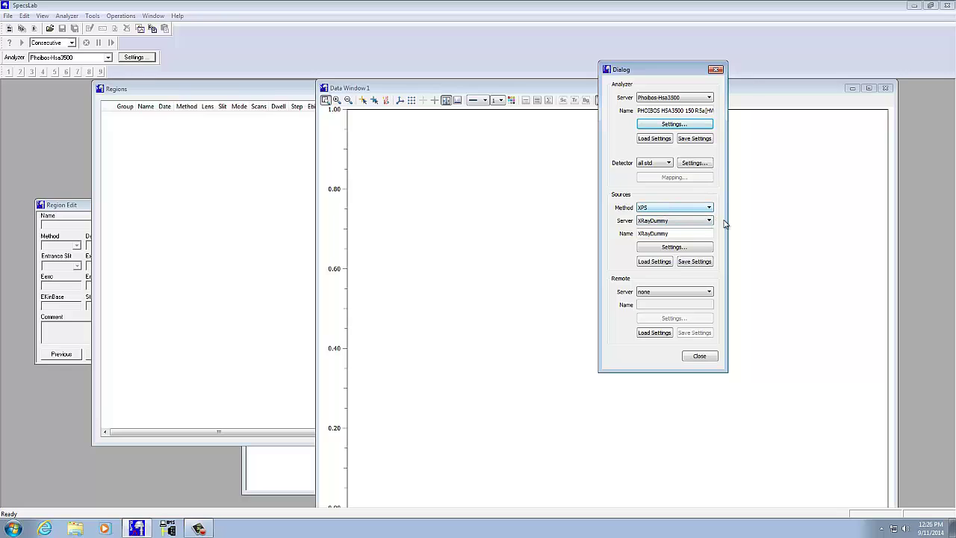
# Set the XRayDummy source server with an Al anode, confirm, and close the settings.
pyautogui.click(709, 221)
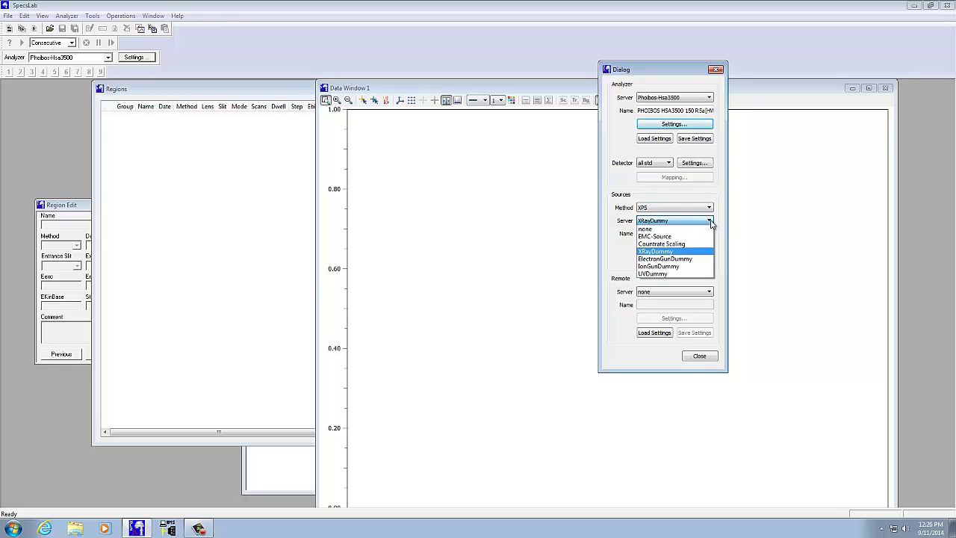
pyautogui.click(713, 236)
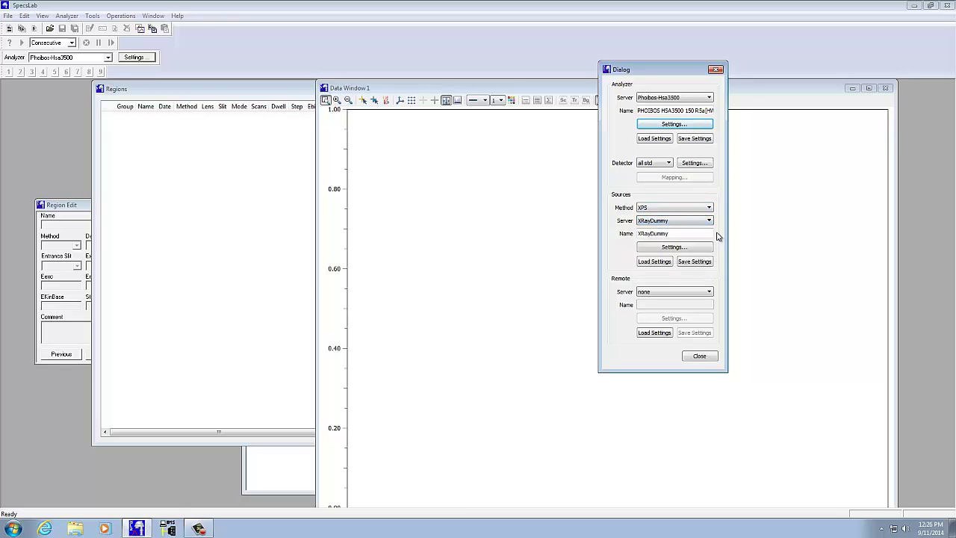
pyautogui.click(675, 251)
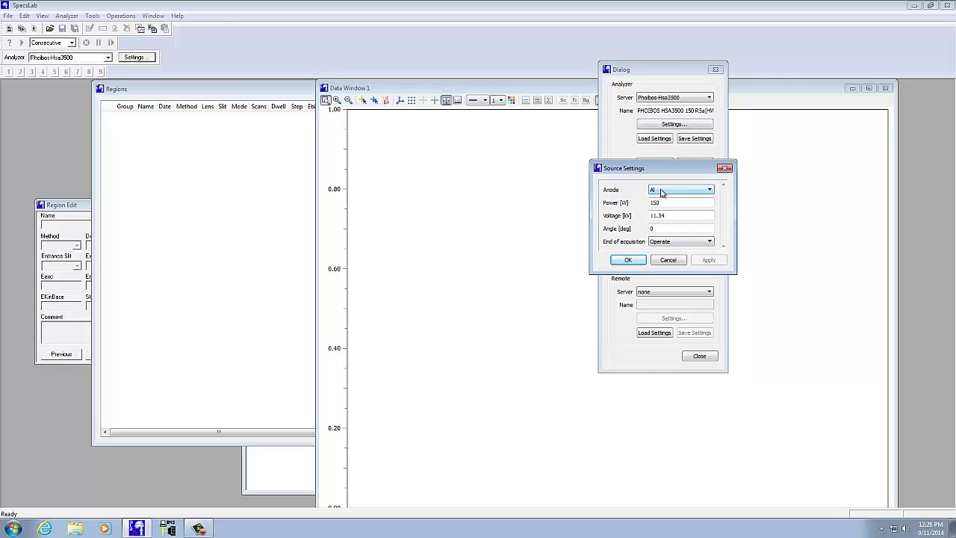
pyautogui.click(709, 191)
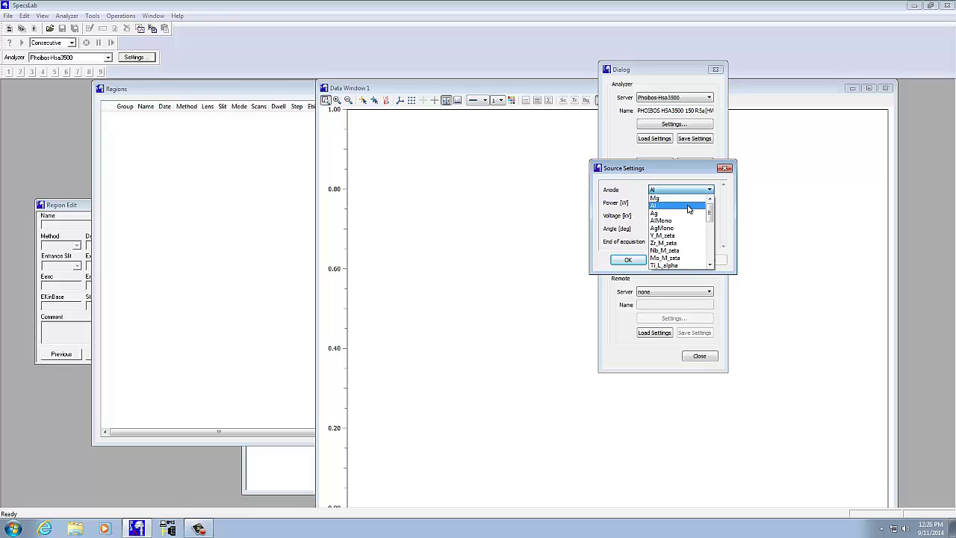
pyautogui.click(688, 207)
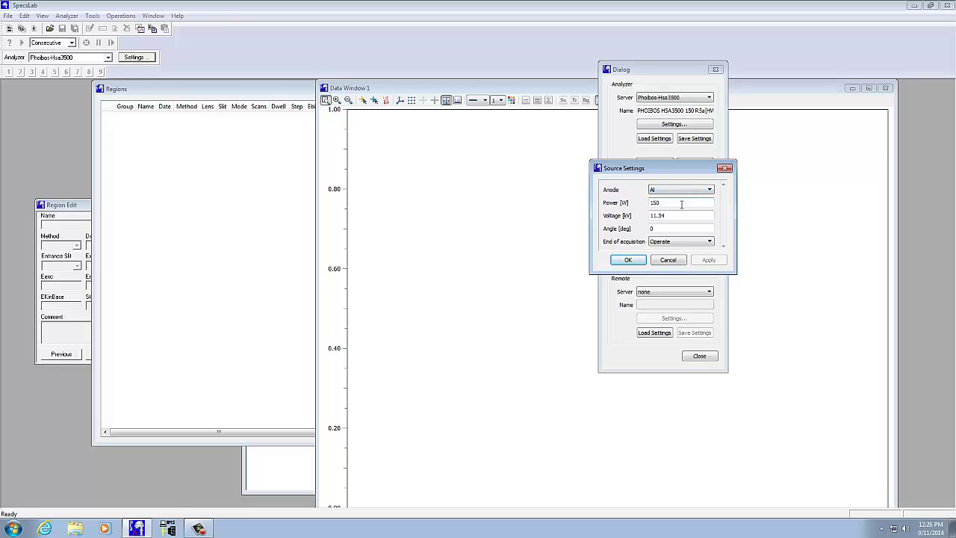
pyautogui.click(629, 260)
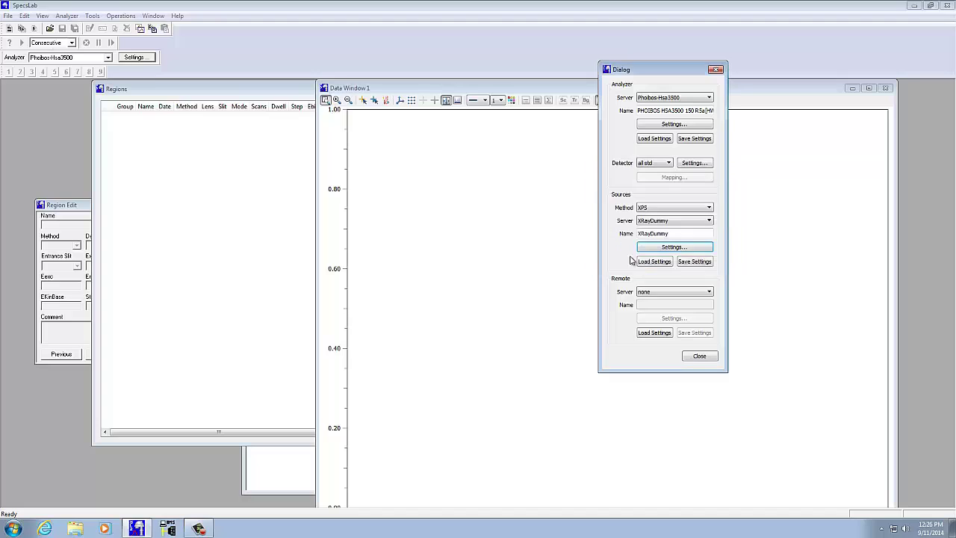
pyautogui.click(700, 356)
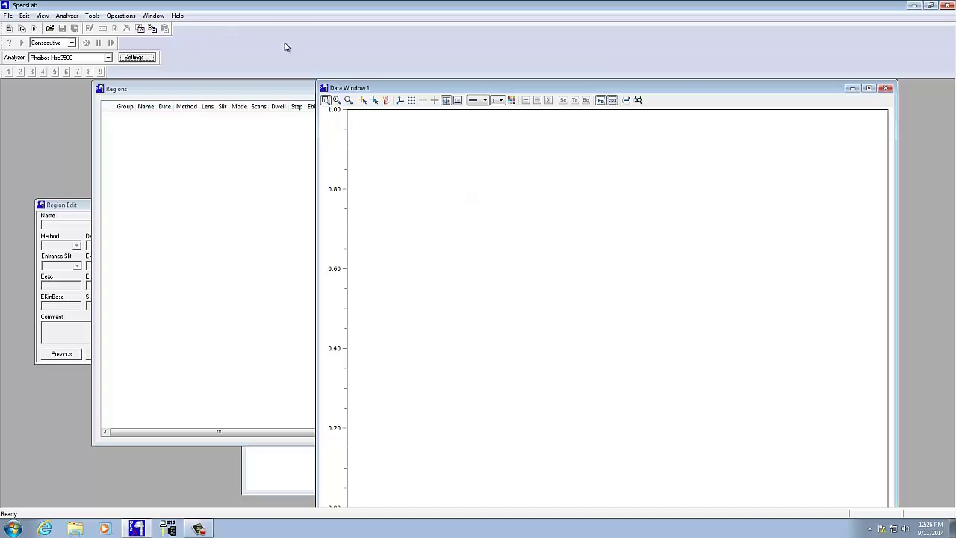
# In Region Edit, add a new region named Wide Scan using the phobos150 MCD calibration.
pyautogui.click(152, 16)
pyautogui.click(164, 75)
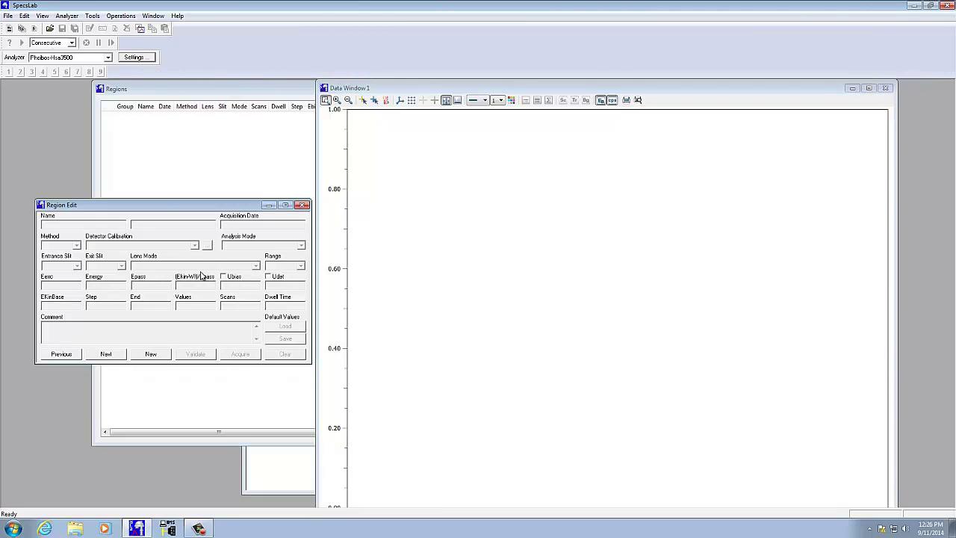
pyautogui.click(153, 356)
pyautogui.doubleClick(68, 227)
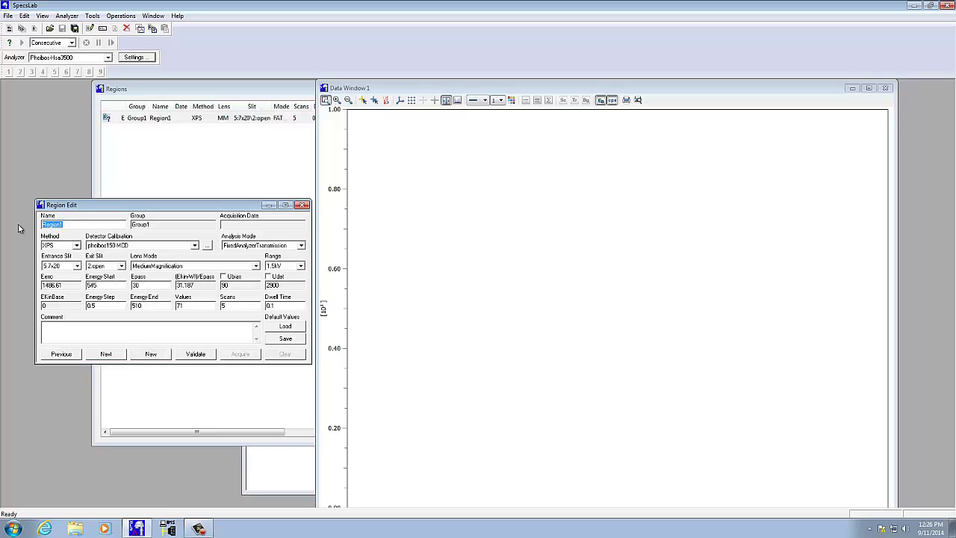
pyautogui.write('Wide Scan')
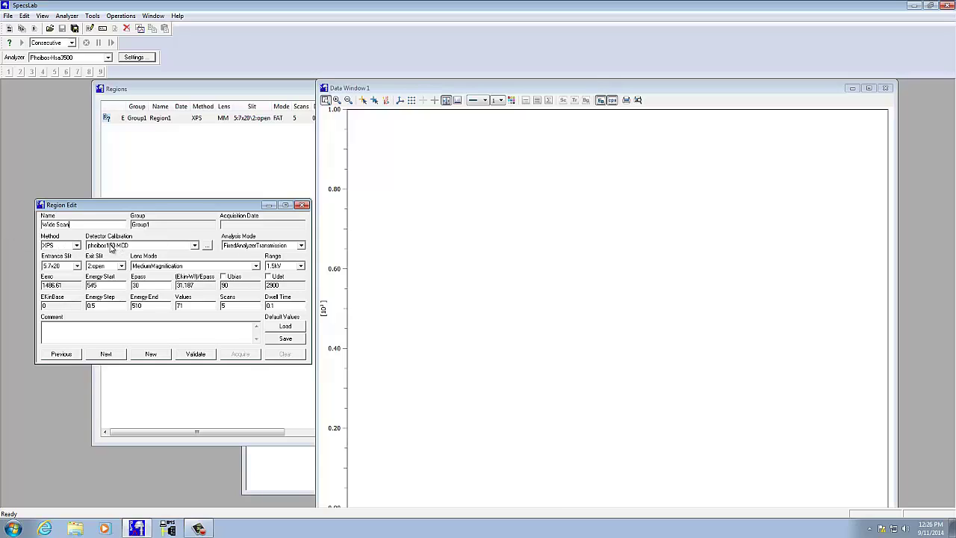
pyautogui.click(187, 249)
pyautogui.click(142, 255)
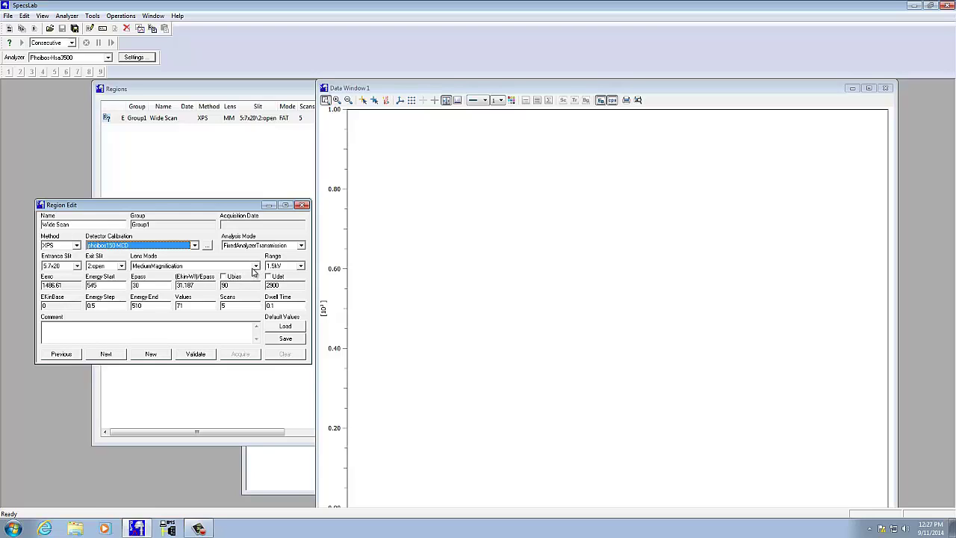
# Give Wide Scan a 1100 to 0 eV range, keep 30 eV pass energy, and validate.
pyautogui.doubleClick(105, 284)
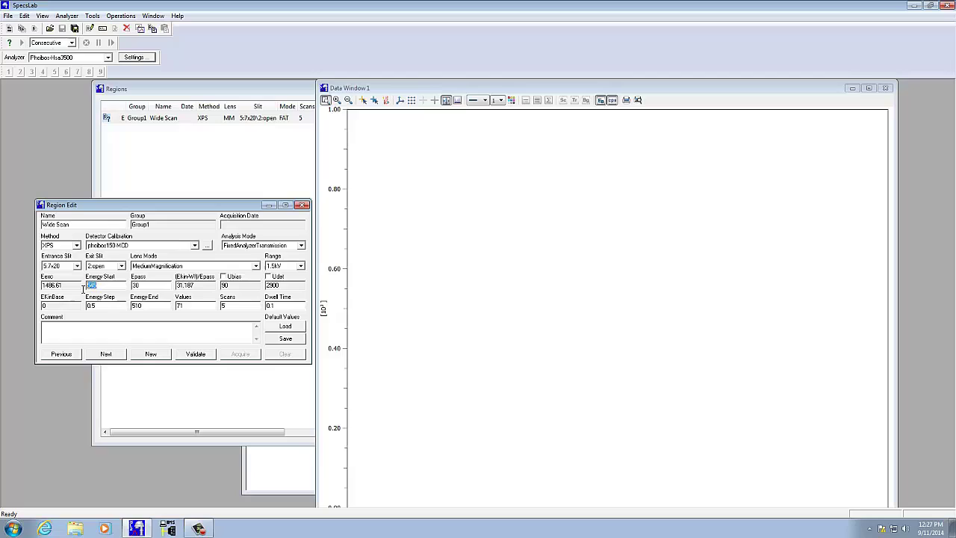
pyautogui.write('1100')
pyautogui.doubleClick(146, 304)
pyautogui.write('0')
pyautogui.doubleClick(135, 284)
pyautogui.click(149, 285)
pyautogui.click(195, 355)
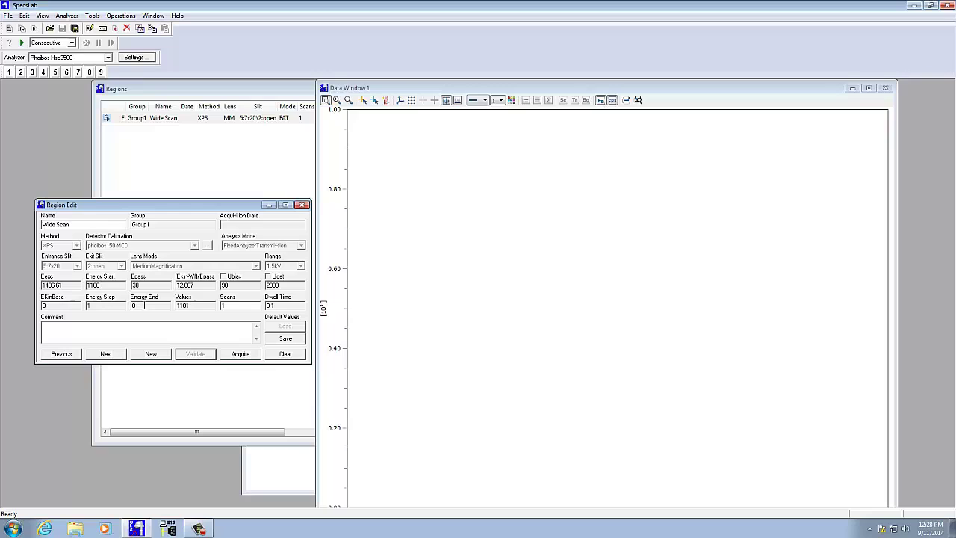
# Acquire the Wide Scan region, confirming the Analyzer Slit settings with OK.
pyautogui.click(239, 354)
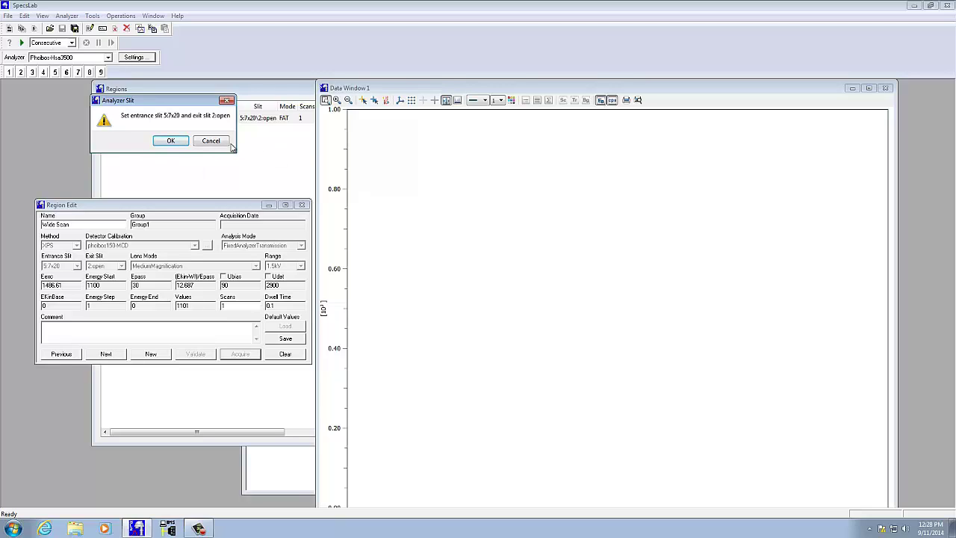
pyautogui.click(173, 142)
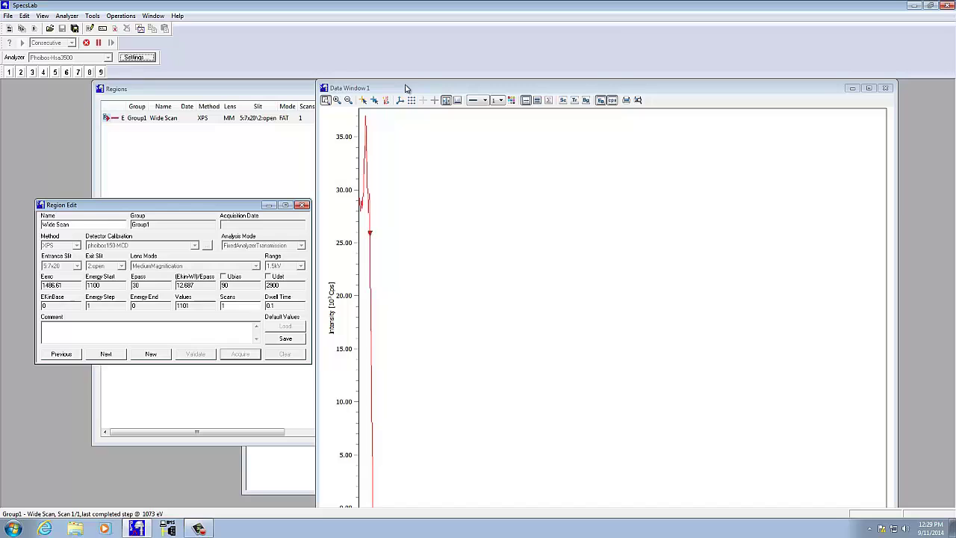
# Maximize Data Window 1 to fill the workspace.
pyautogui.click(868, 88)
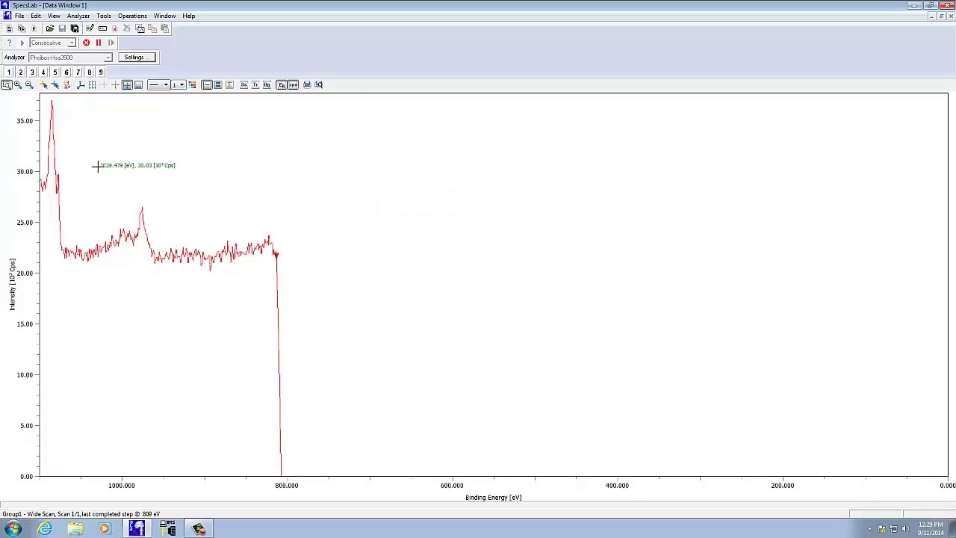
pyautogui.moveTo(96, 163); pyautogui.dragTo(202, 303)
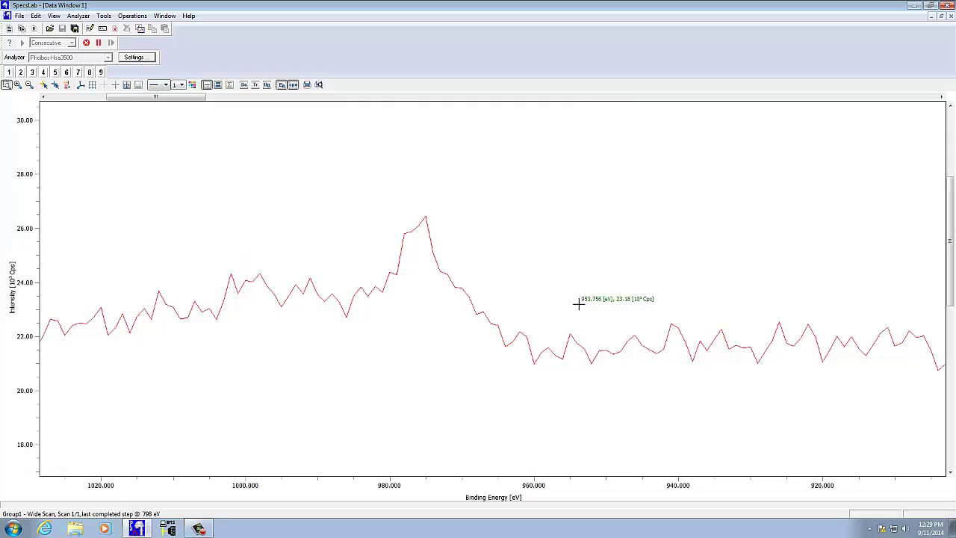
pyautogui.rightClick(210, 195)
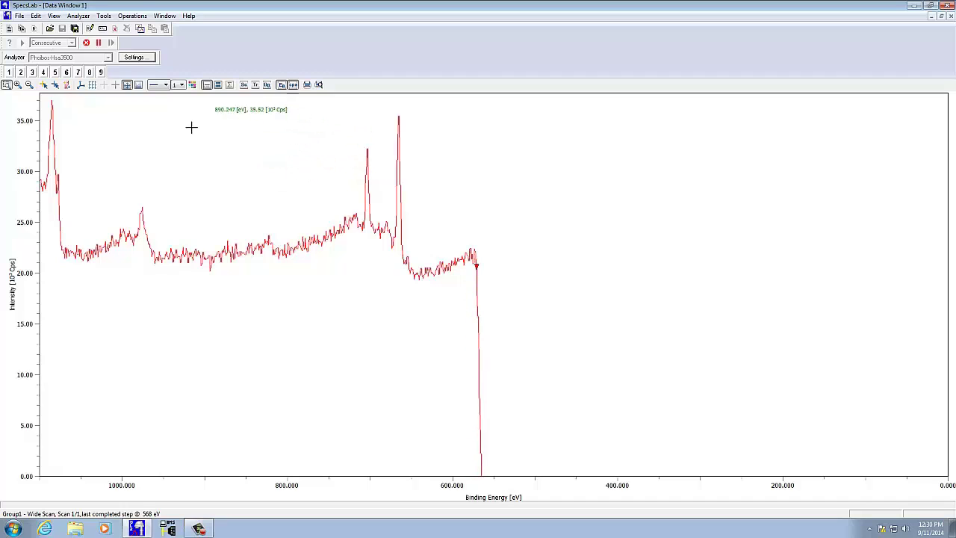
pyautogui.click(165, 16)
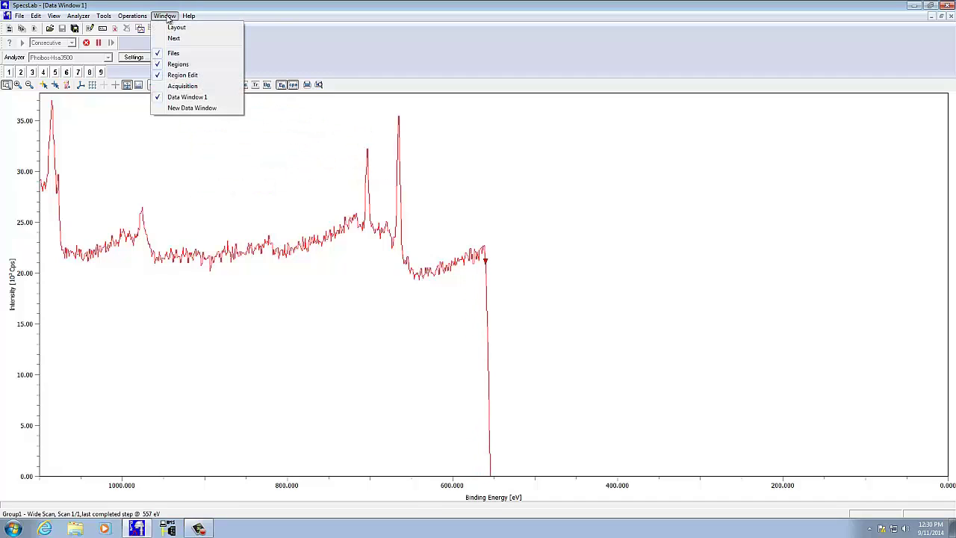
pyautogui.click(173, 85)
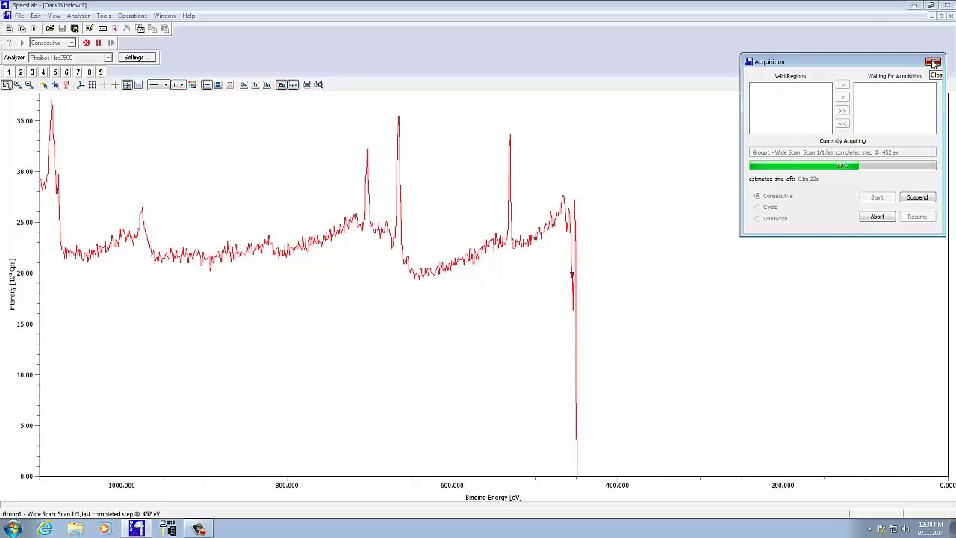
pyautogui.click(932, 62)
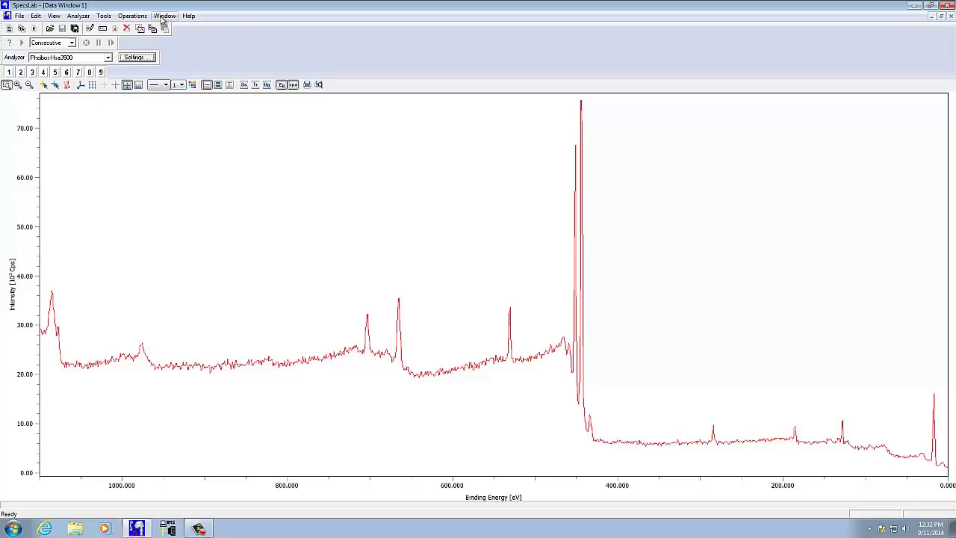
pyautogui.click(163, 17)
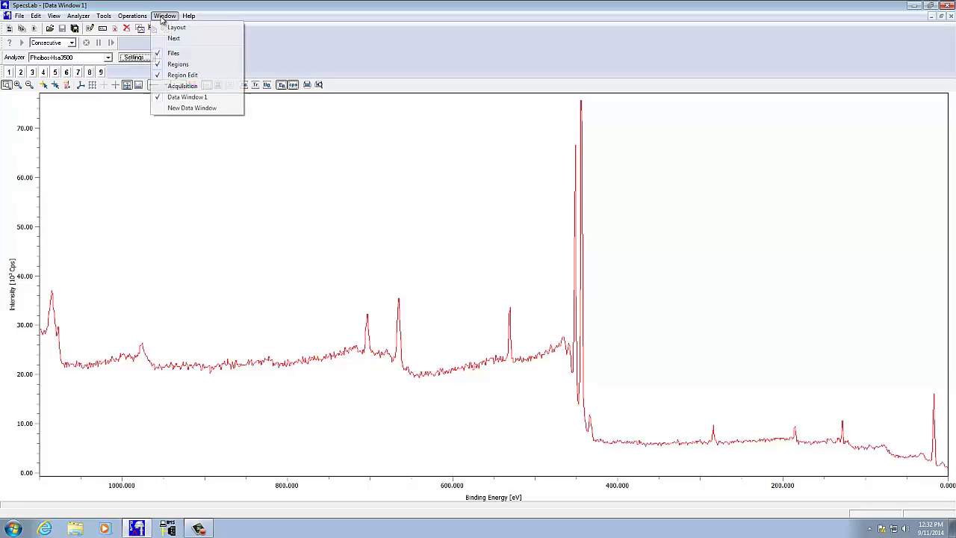
pyautogui.click(179, 75)
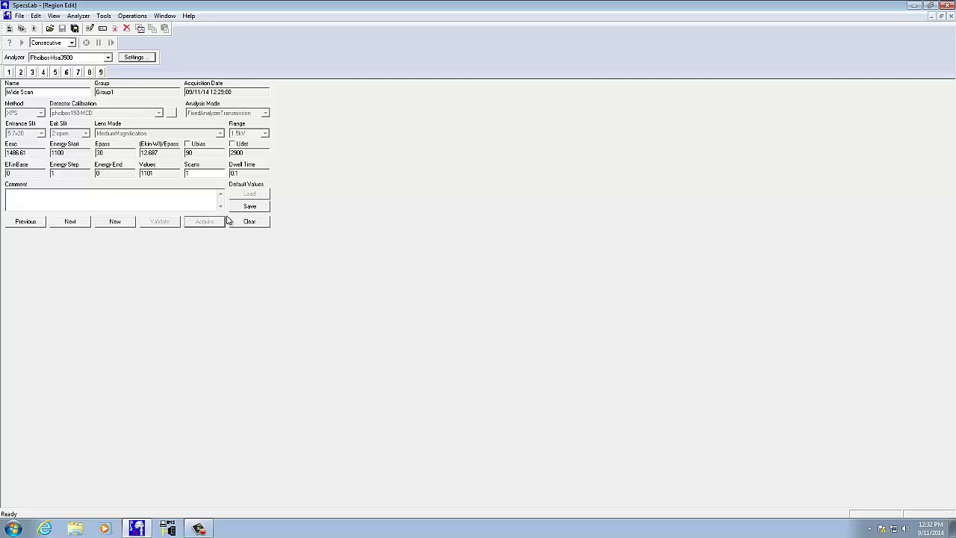
pyautogui.click(164, 15)
pyautogui.click(180, 97)
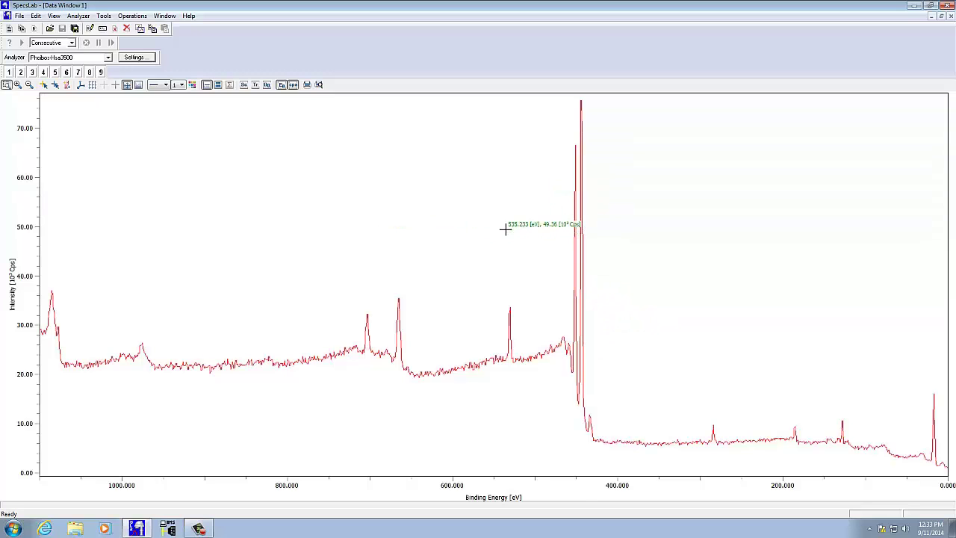
# Select File1 in the Files tree and bring up its Export Data dialog.
pyautogui.click(166, 16)
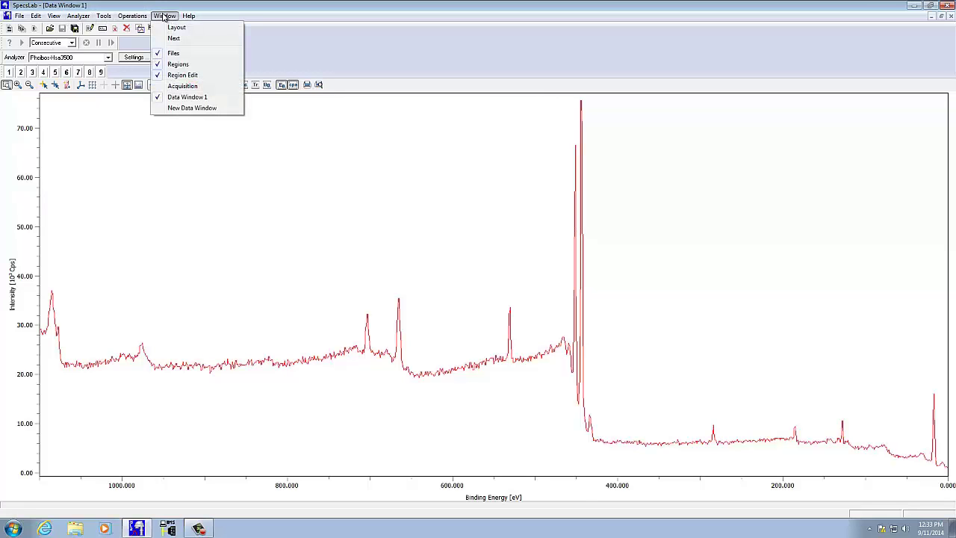
pyautogui.click(175, 53)
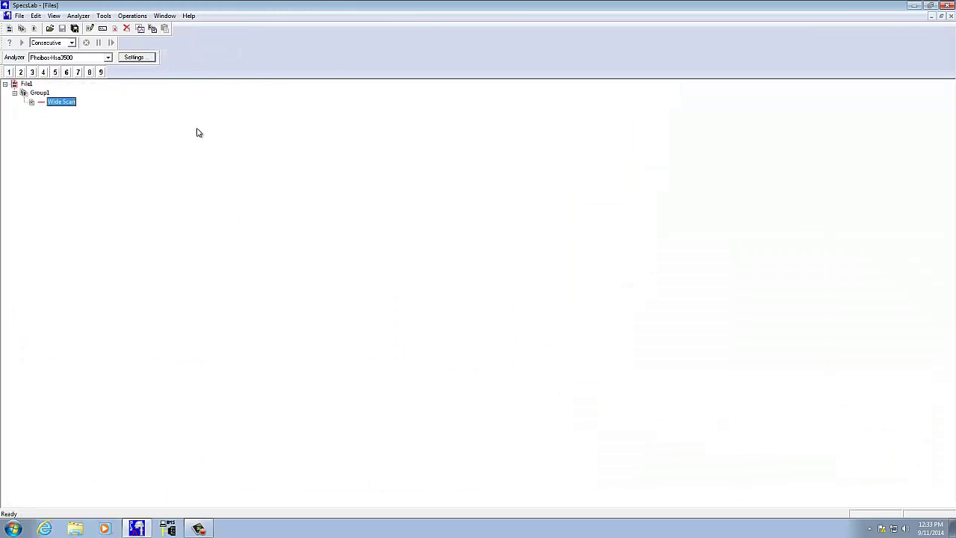
pyautogui.click(26, 83)
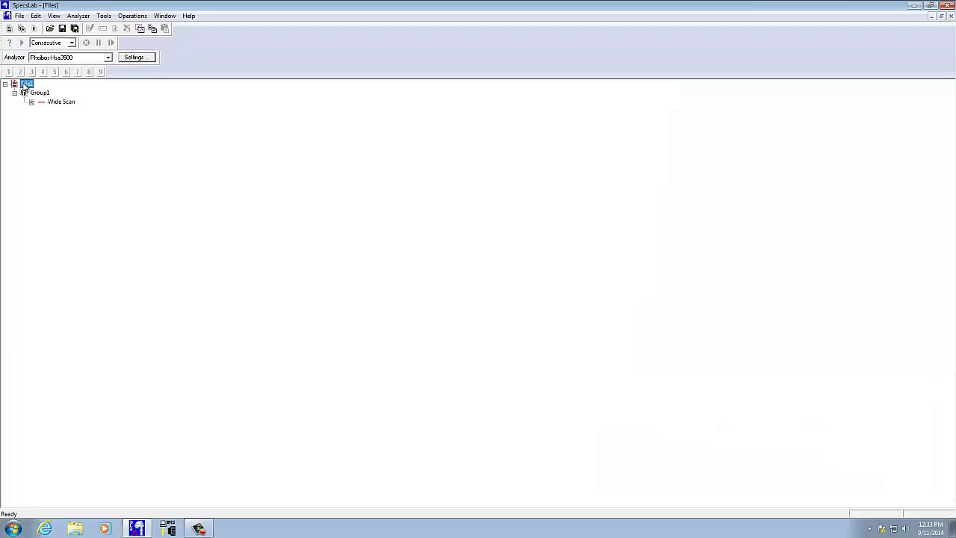
pyautogui.click(20, 16)
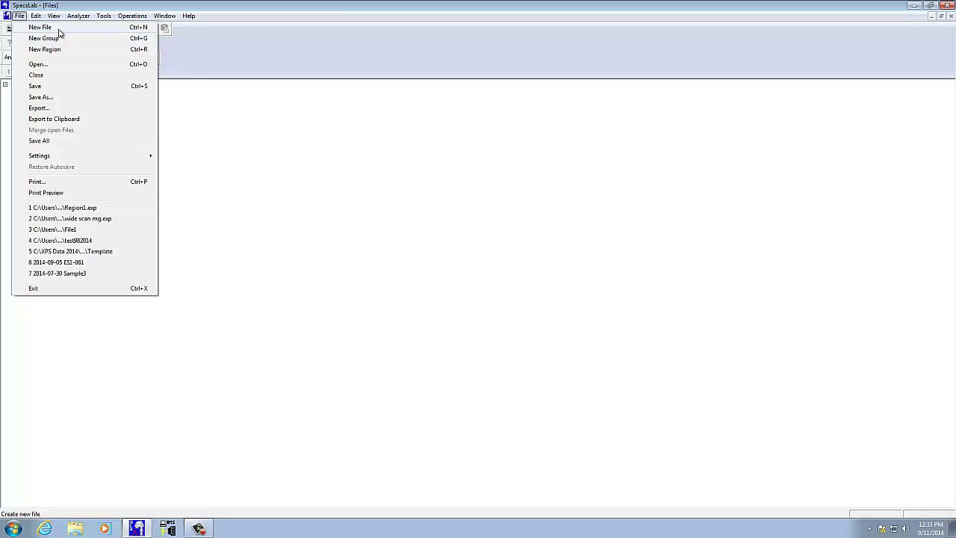
pyautogui.click(242, 52)
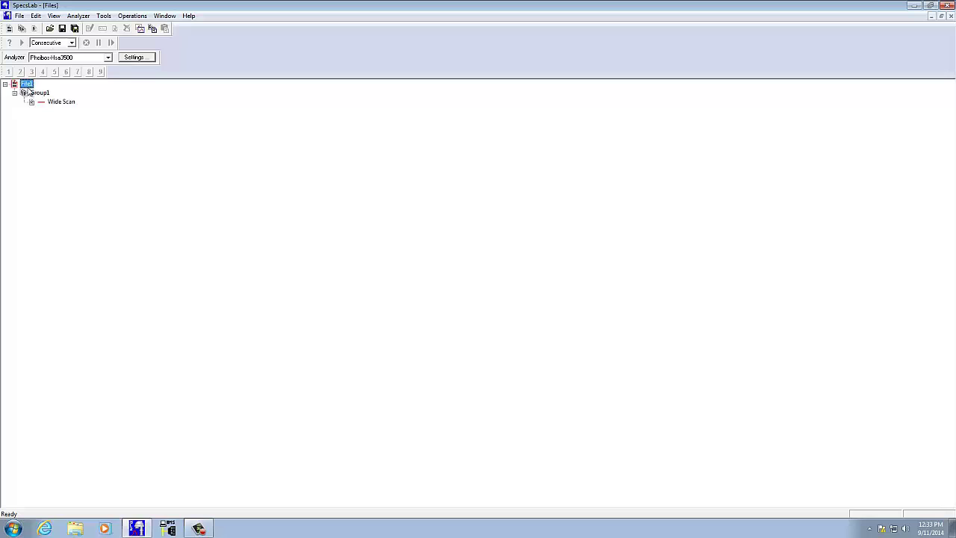
pyautogui.click(19, 16)
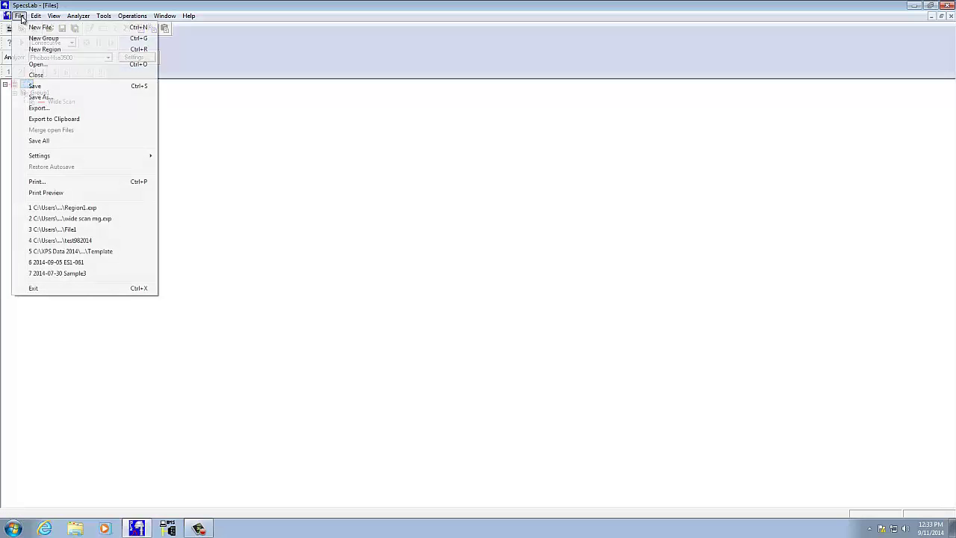
pyautogui.click(43, 109)
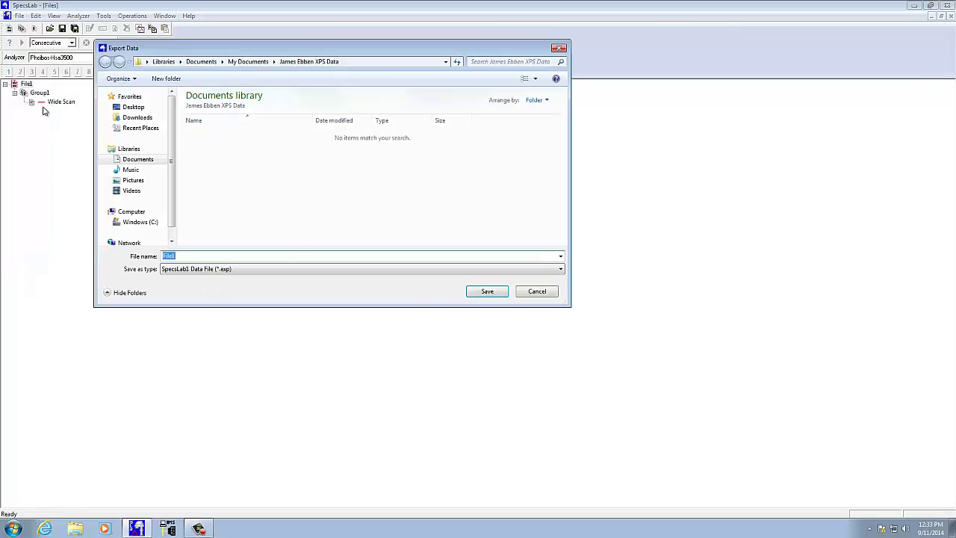
# Save File1 as a VAMAS Data File (*.vms).
pyautogui.click(562, 270)
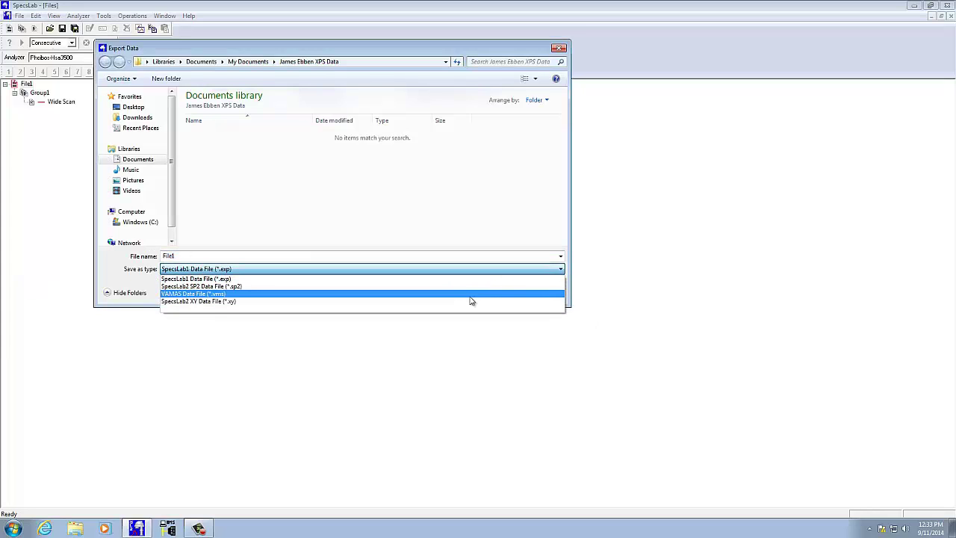
pyautogui.click(395, 295)
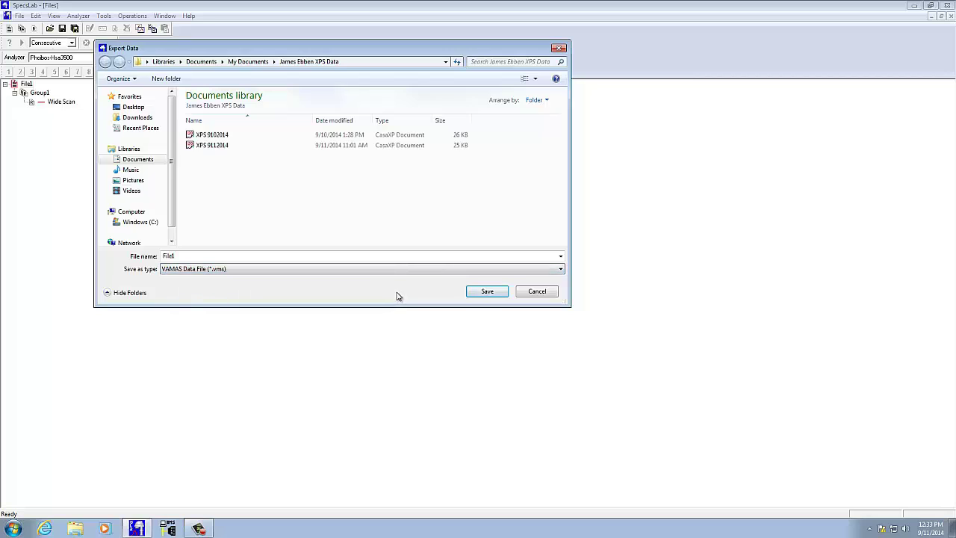
pyautogui.click(486, 293)
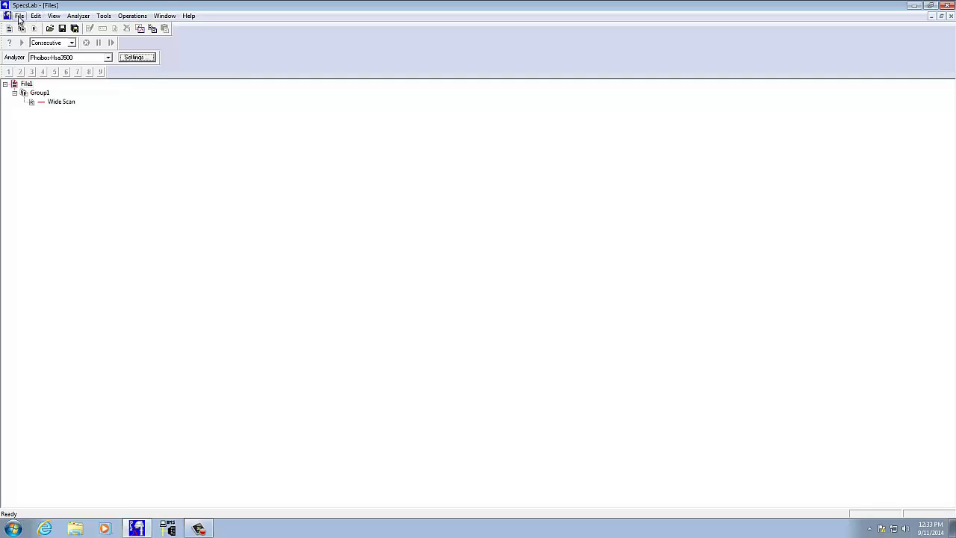
# Return to Data Window 1 and zoom in on the peak near 530 eV.
pyautogui.click(166, 17)
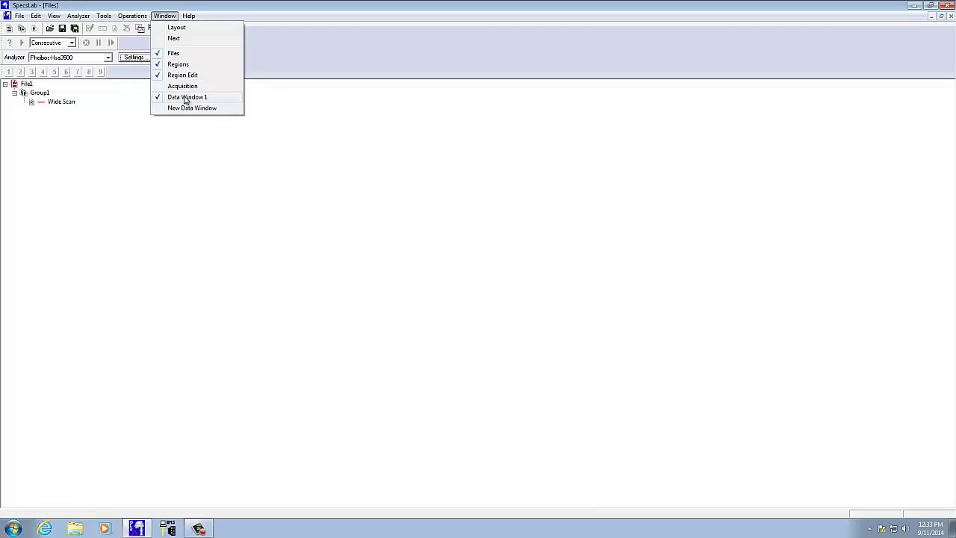
pyautogui.click(185, 100)
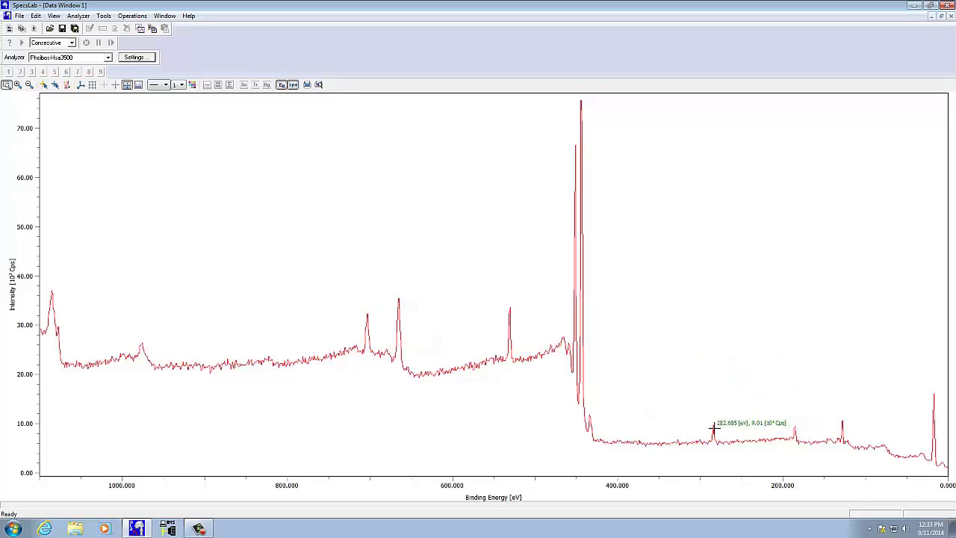
pyautogui.click(165, 16)
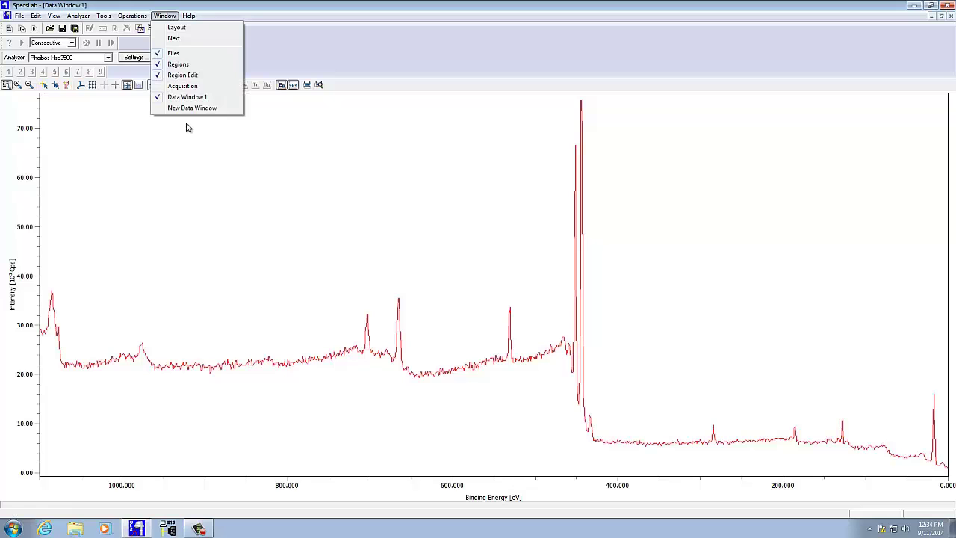
pyautogui.click(214, 133)
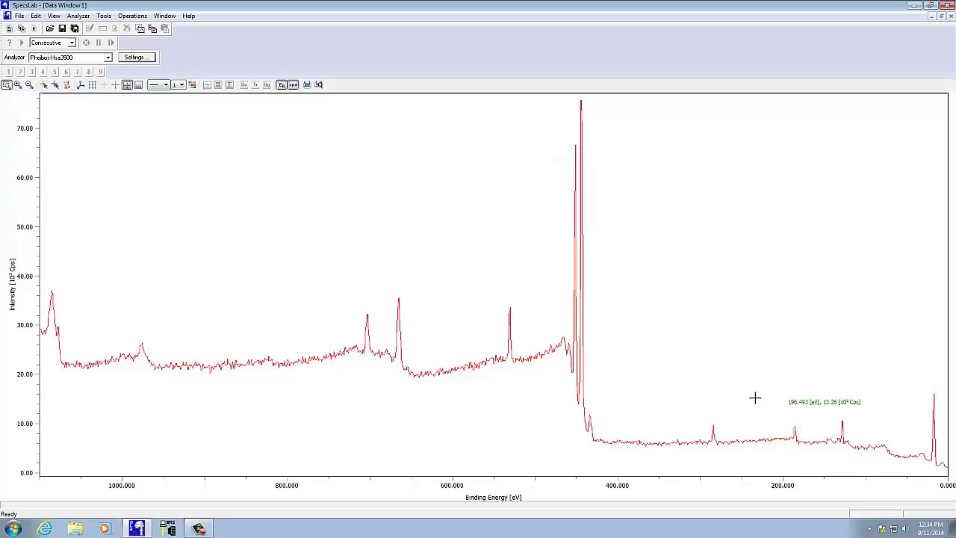
pyautogui.moveTo(466, 287); pyautogui.dragTo(562, 391)
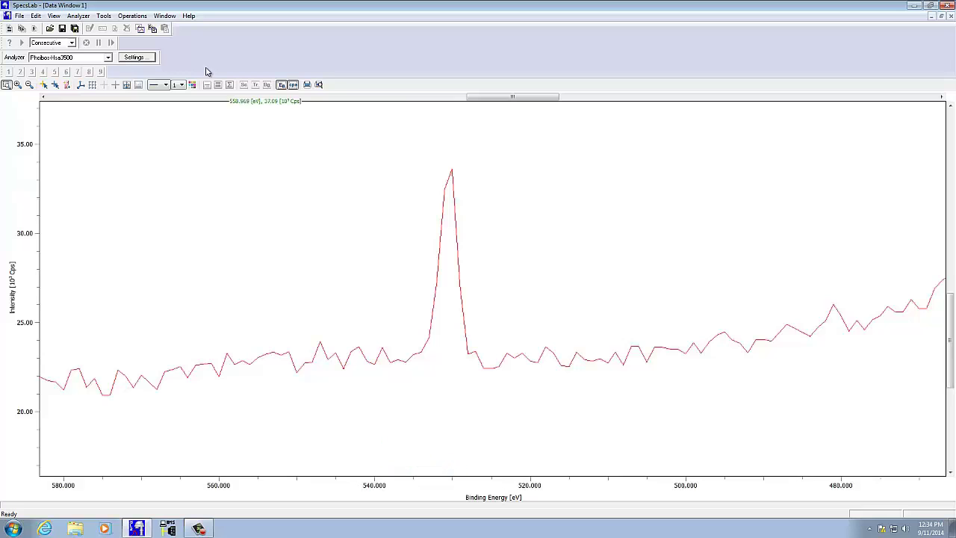
# From the Region Edit form, create a new region and name it Narrow.
pyautogui.click(165, 17)
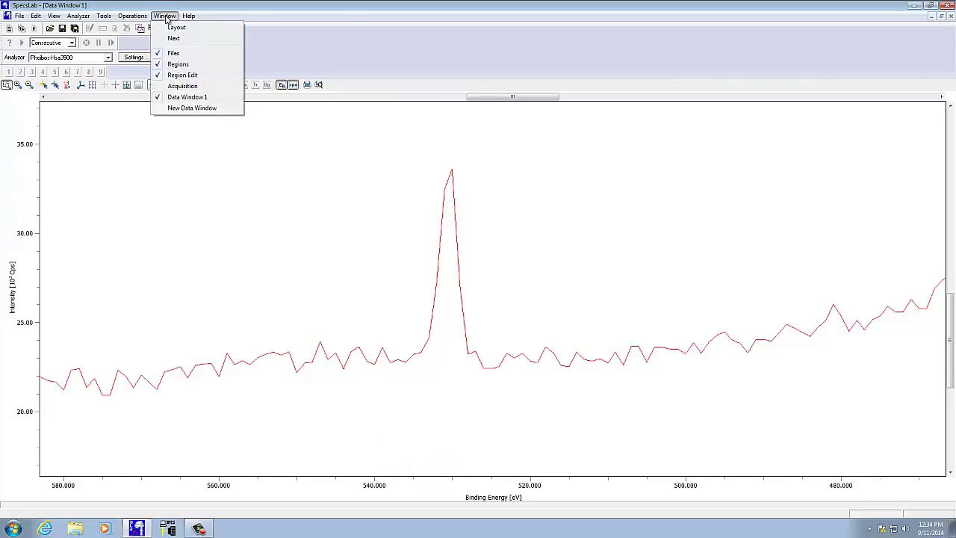
pyautogui.click(177, 75)
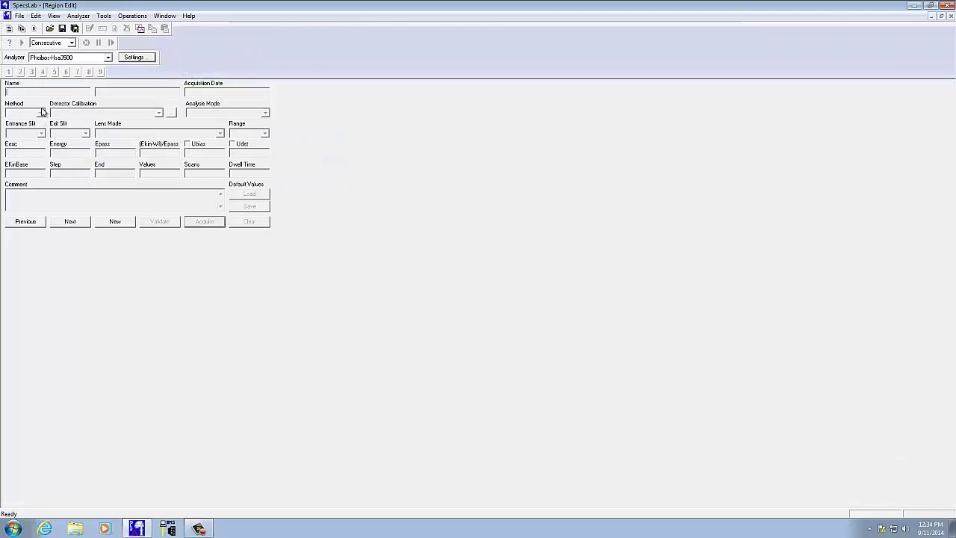
pyautogui.click(105, 223)
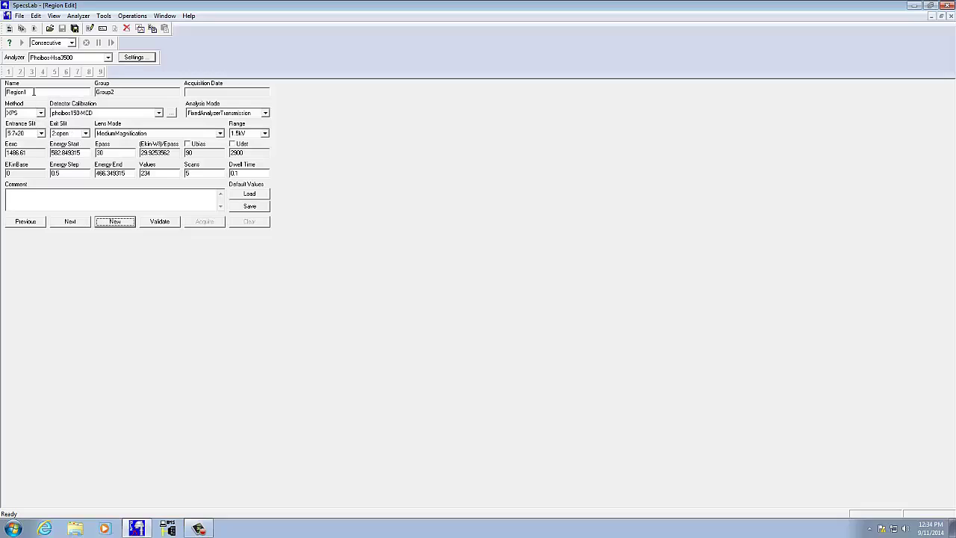
pyautogui.moveTo(34, 92); pyautogui.dragTo(2, 89)
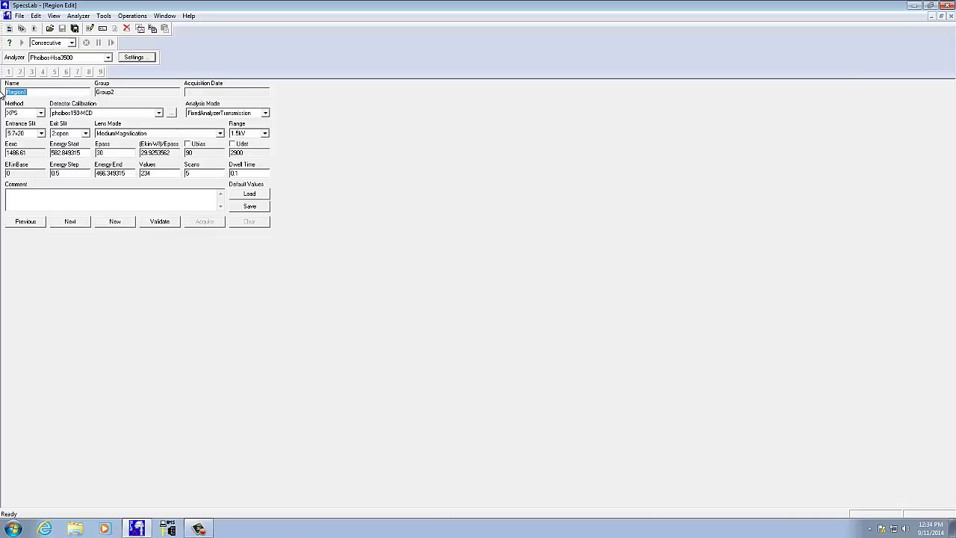
pyautogui.write('Narrow')
# Set Energy Start 540 eV, End 520 eV, Step 0.2 eV and 2 scans, then validate.
pyautogui.moveTo(85, 153); pyautogui.dragTo(22, 152)
pyautogui.write('540')
pyautogui.moveTo(134, 174); pyautogui.dragTo(69, 173)
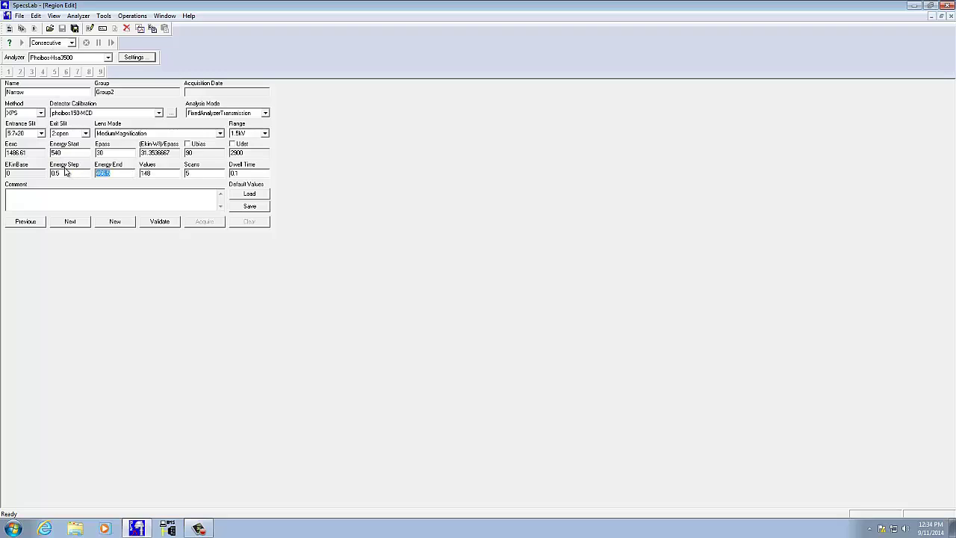
pyautogui.write('520')
pyautogui.press('Tab')
pyautogui.write('0')
pyautogui.write('2')
pyautogui.click(176, 222)
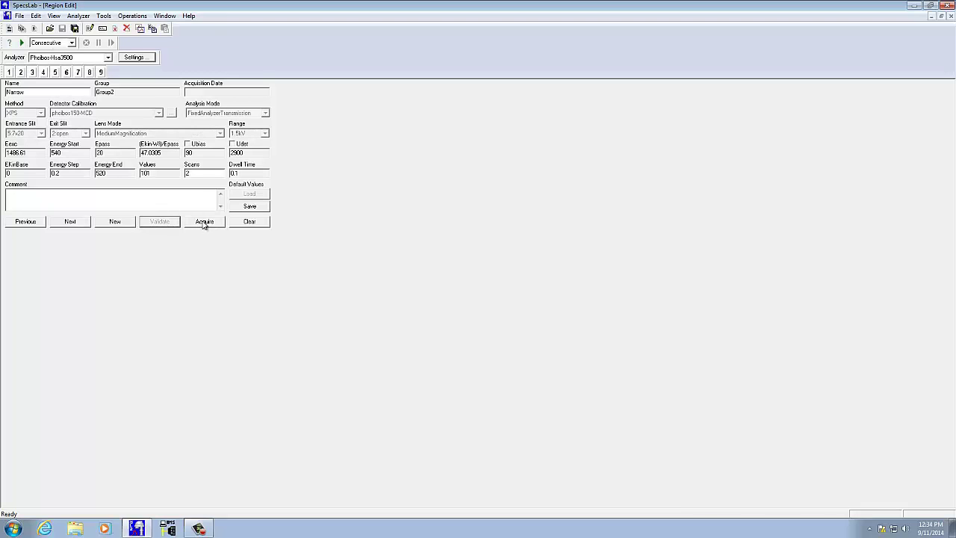
# Start acquiring the Narrow region's two scans from 540 to 520 eV.
pyautogui.click(204, 222)
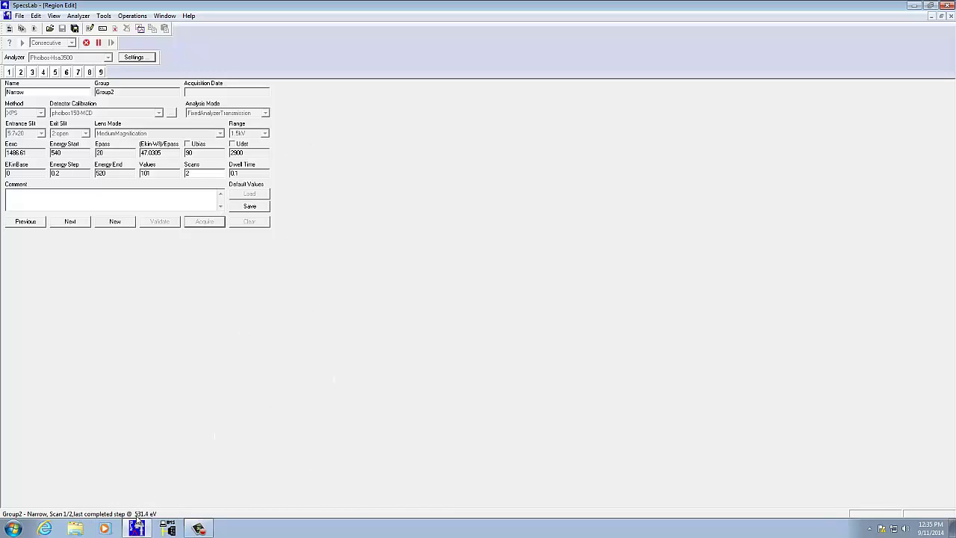
pyautogui.click(166, 17)
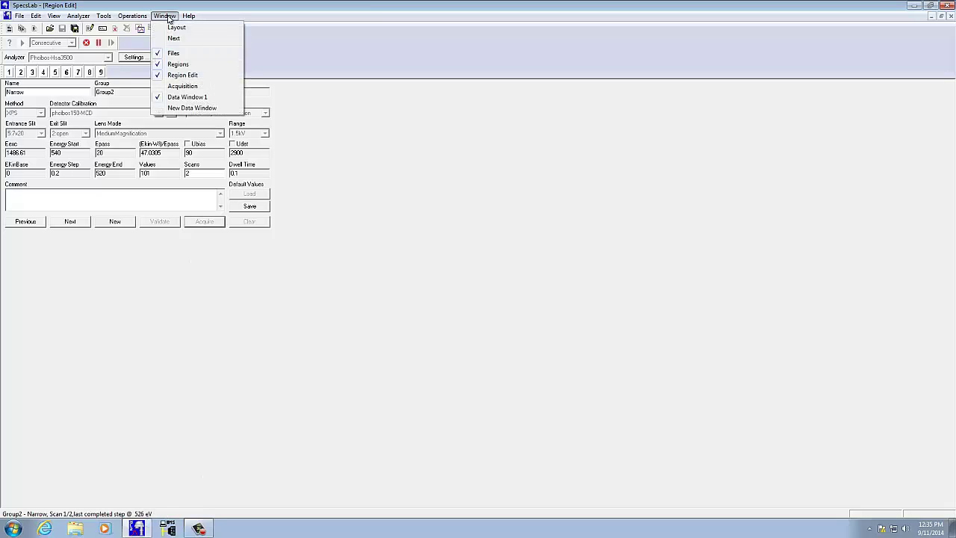
# Bring up Data Window 1 and zoom the plot to roughly 620–443 eV.
pyautogui.click(185, 98)
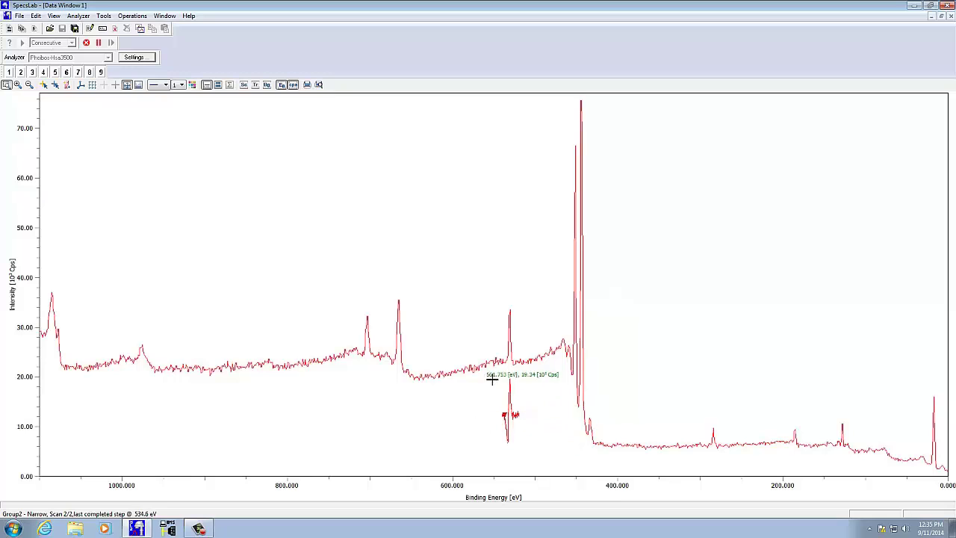
pyautogui.moveTo(433, 270); pyautogui.dragTo(581, 467)
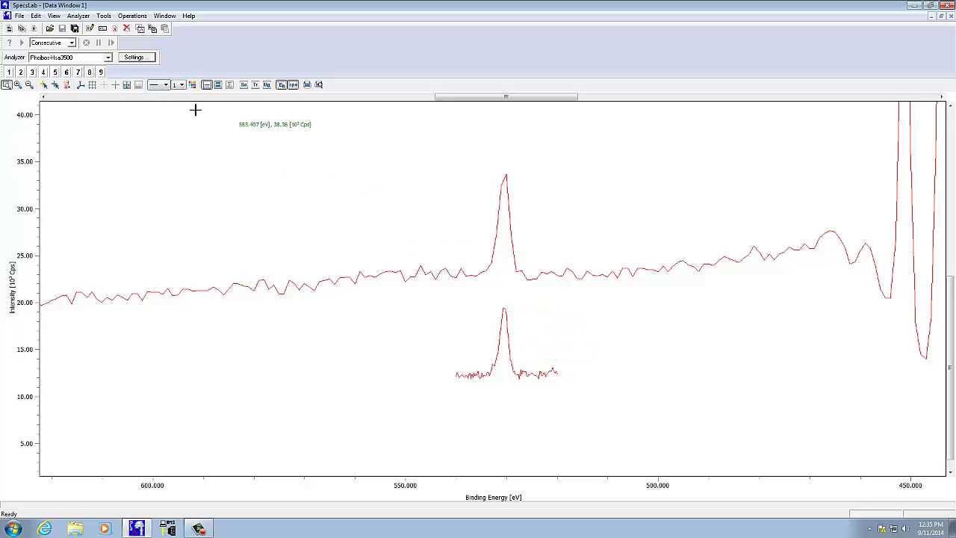
pyautogui.click(164, 16)
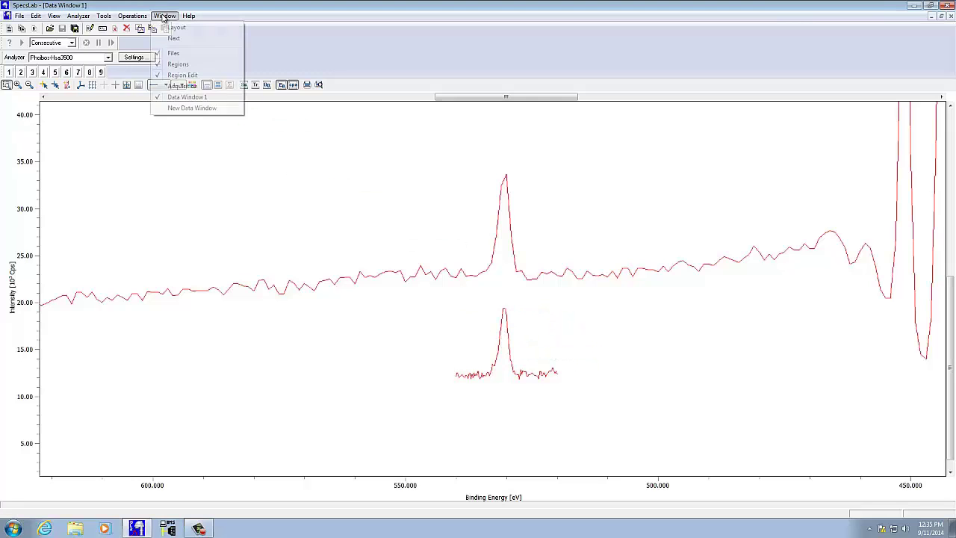
# In Region Edit, change the Narrow region's Scans to 5 and acquire it again.
pyautogui.click(182, 75)
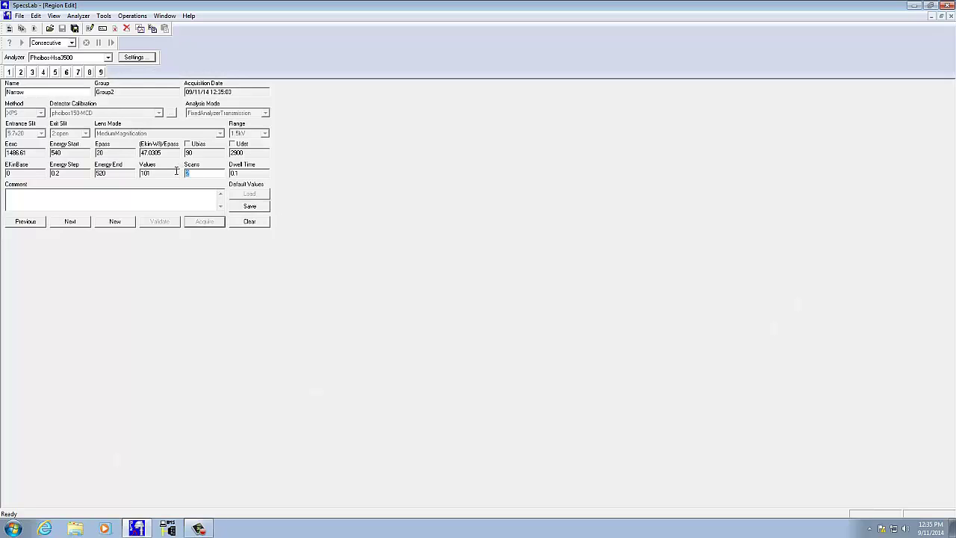
pyautogui.write('9')
pyautogui.press('BackSpace')
pyautogui.write('5')
pyautogui.click(204, 224)
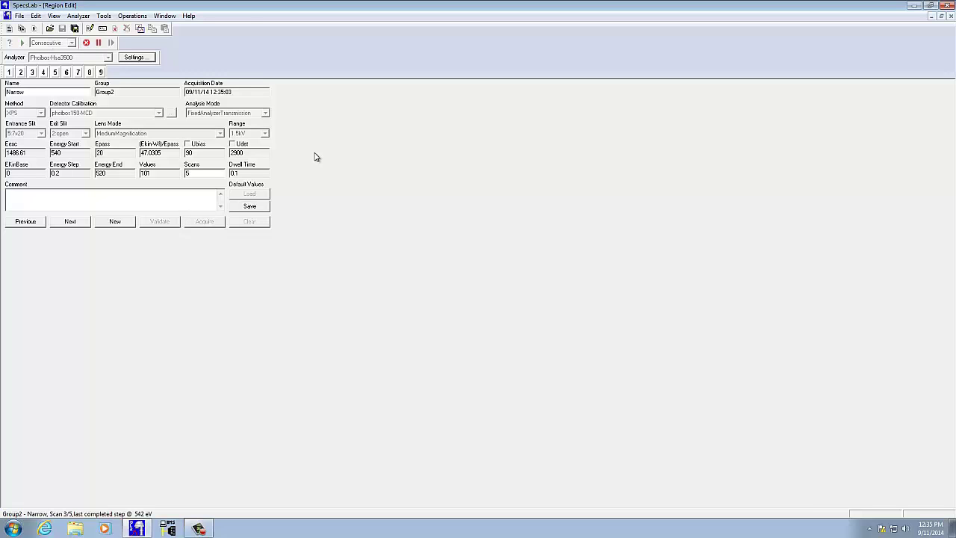
pyautogui.click(161, 16)
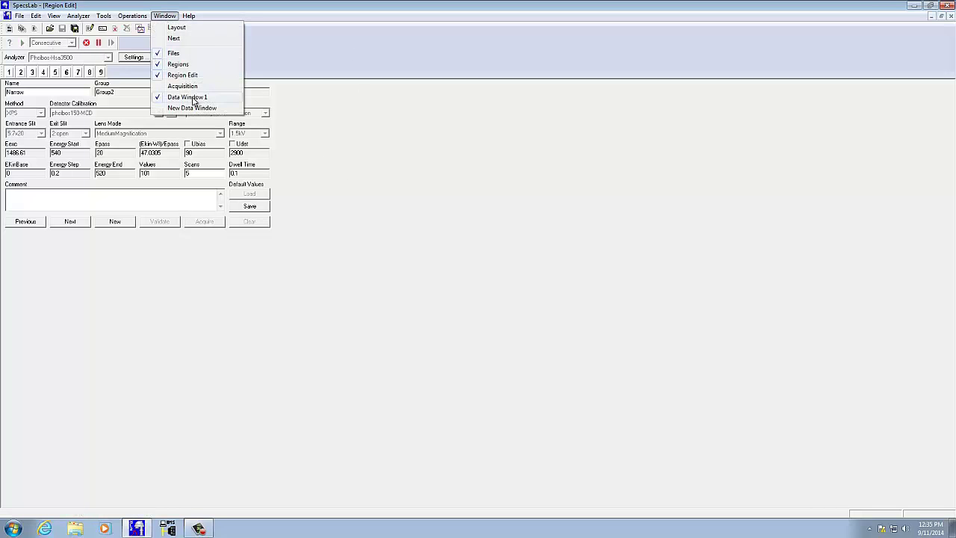
# Switch to Data Window 1 and watch all five Narrow scans complete.
pyautogui.click(193, 98)
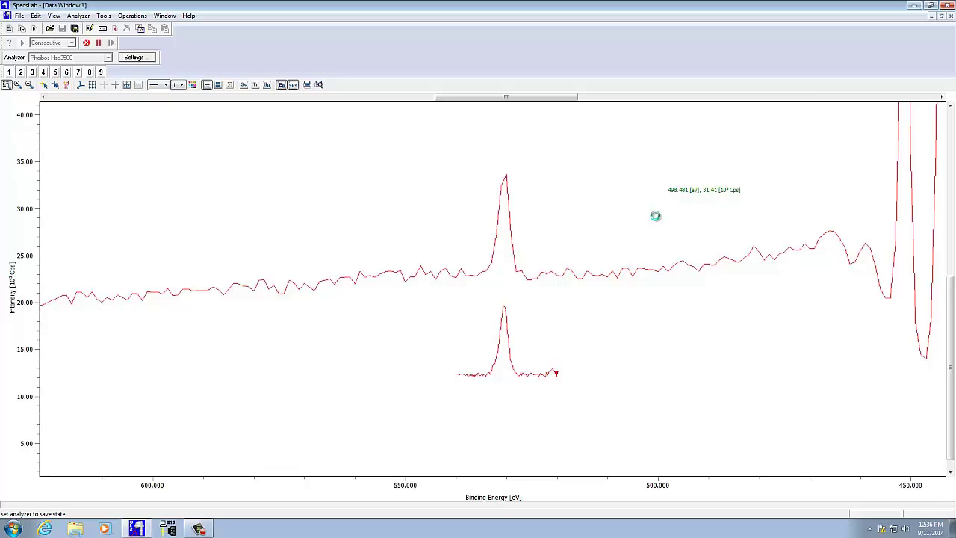
pyautogui.click(166, 15)
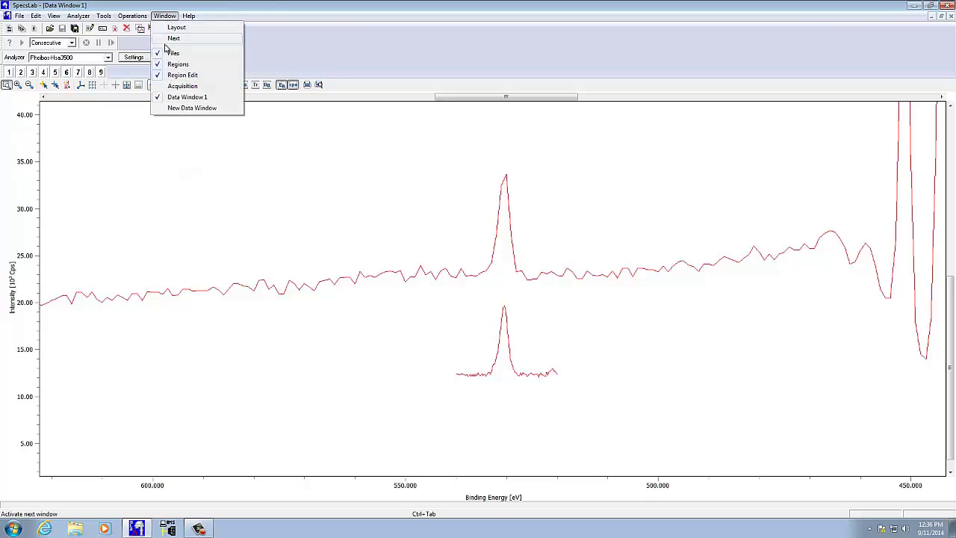
# Select File1 in the Files tree, save it as File1.xml, and exit SpecsLab 2.
pyautogui.click(172, 47)
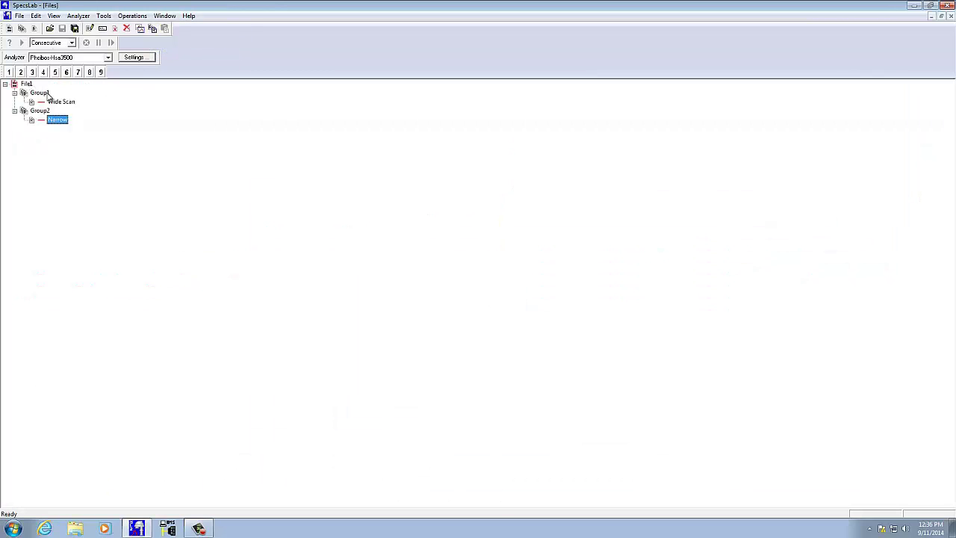
pyautogui.click(27, 85)
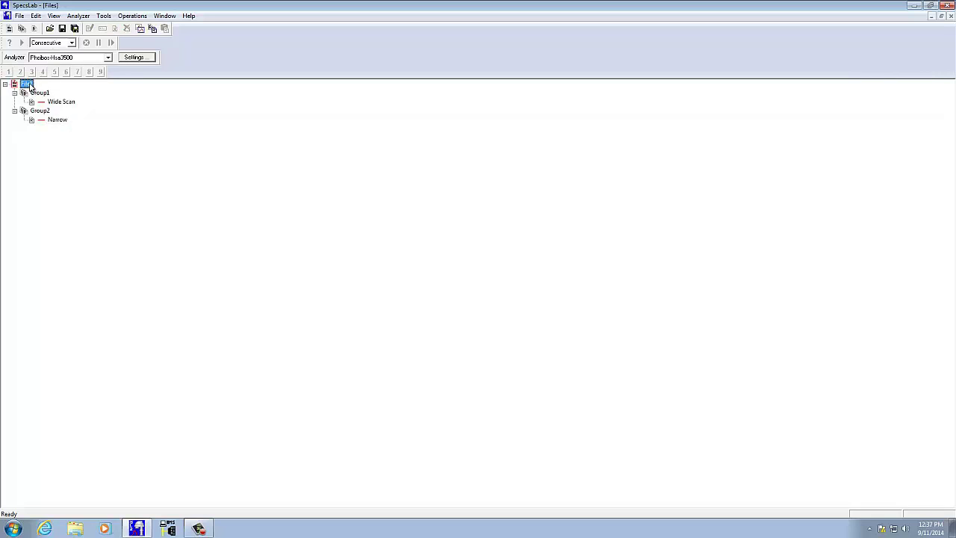
pyautogui.click(19, 16)
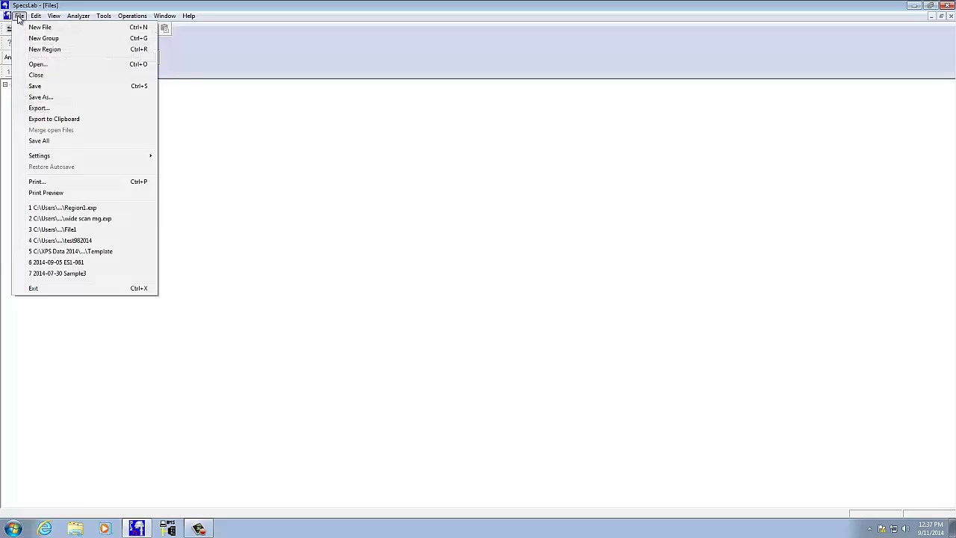
pyautogui.click(34, 86)
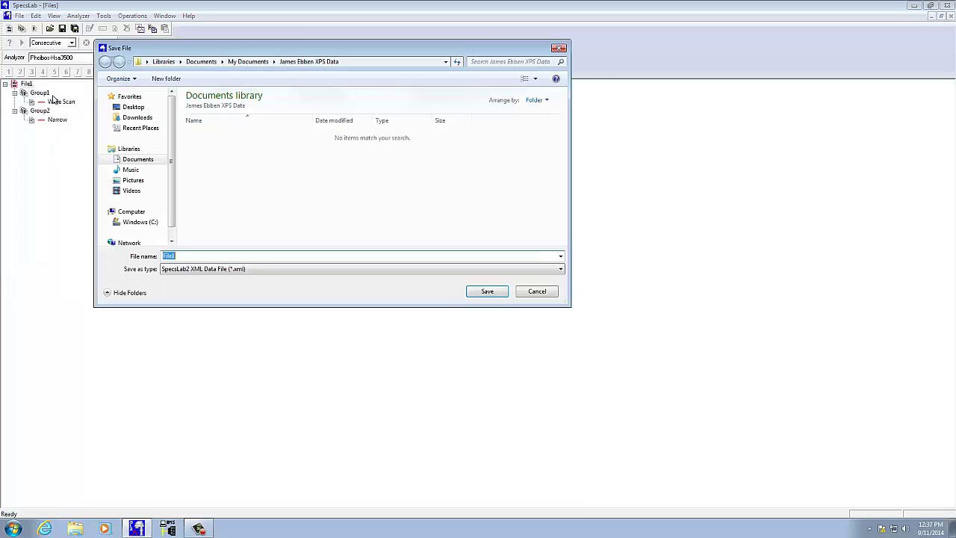
pyautogui.click(487, 291)
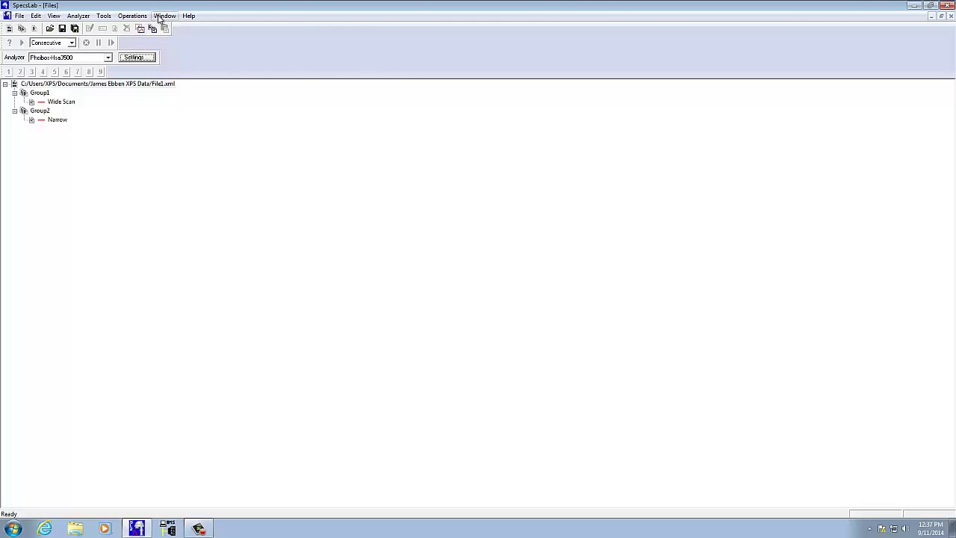
pyautogui.click(19, 15)
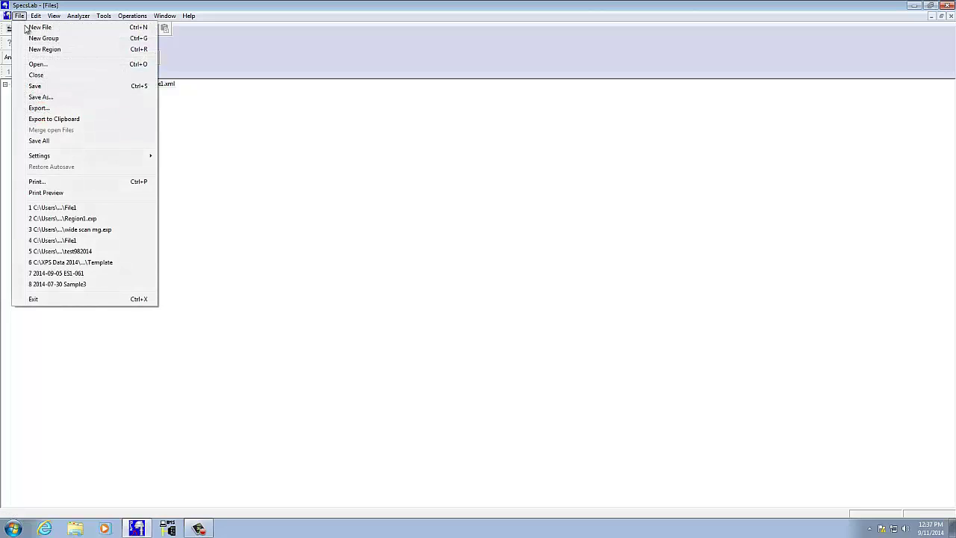
pyautogui.click(68, 298)
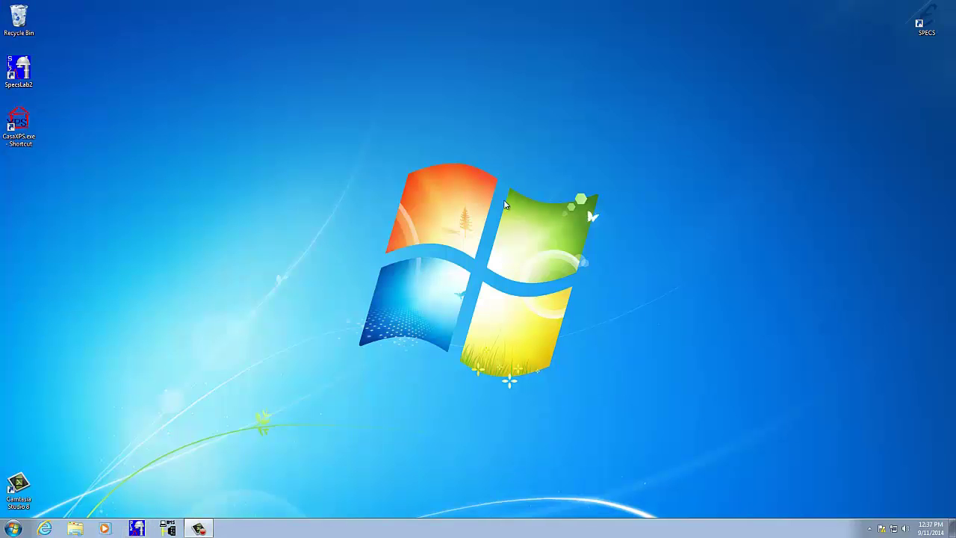